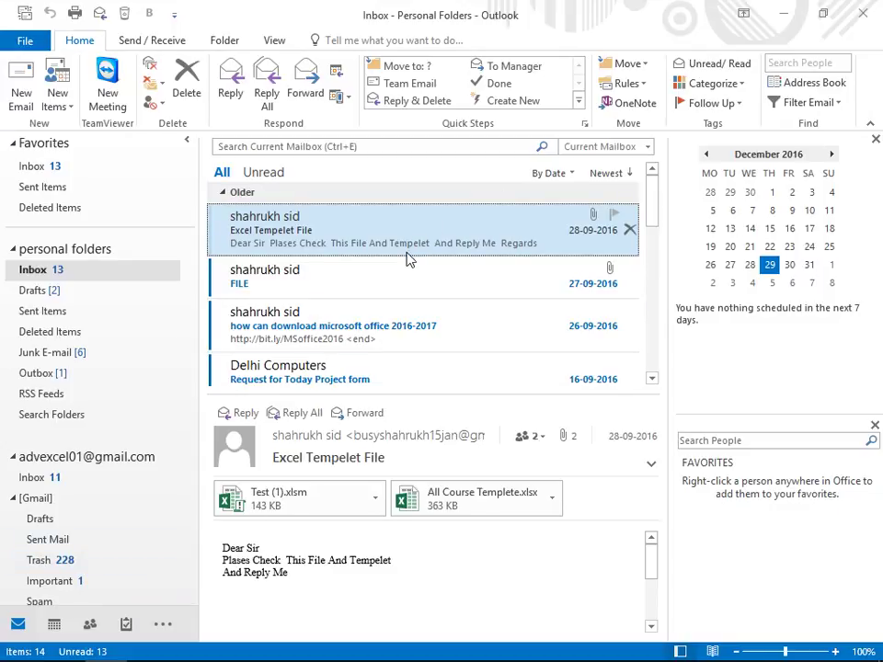
# Step: Create a new email message with New Email on the Home tab
pyautogui.click(26, 89)
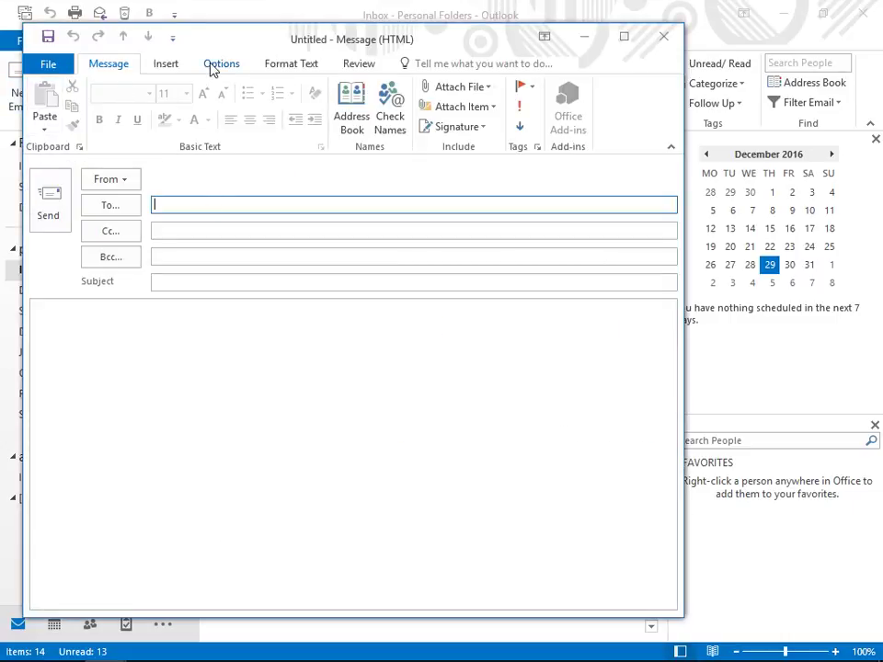
# Step: In the message's Options tracking settings, turn on Request a Delivery Receipt
pyautogui.click(212, 69)
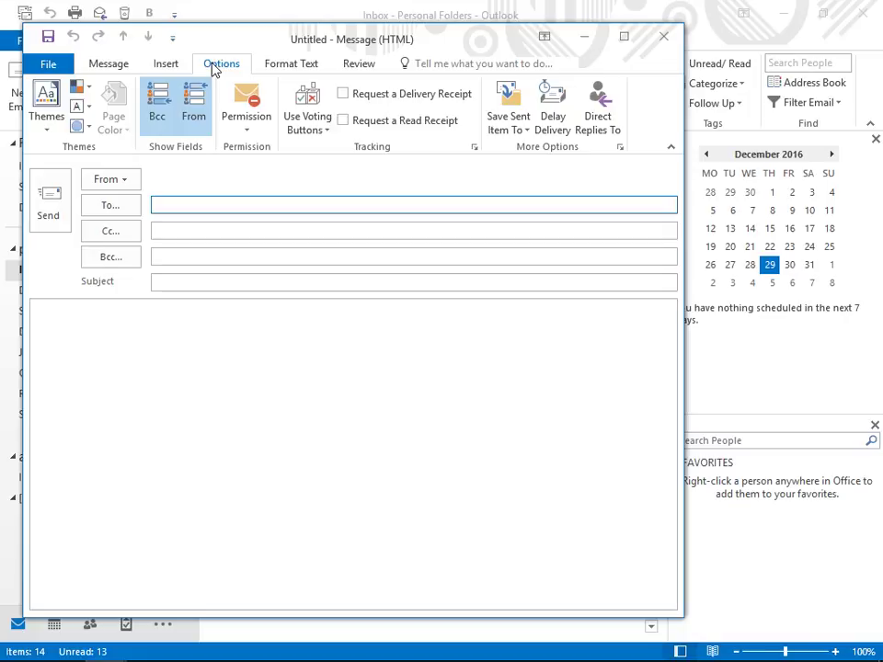
pyautogui.click(343, 98)
# Step: Address the message to the Gmail account using the autocomplete suggestion
pyautogui.write('by')
pyautogui.press('BackSpace')
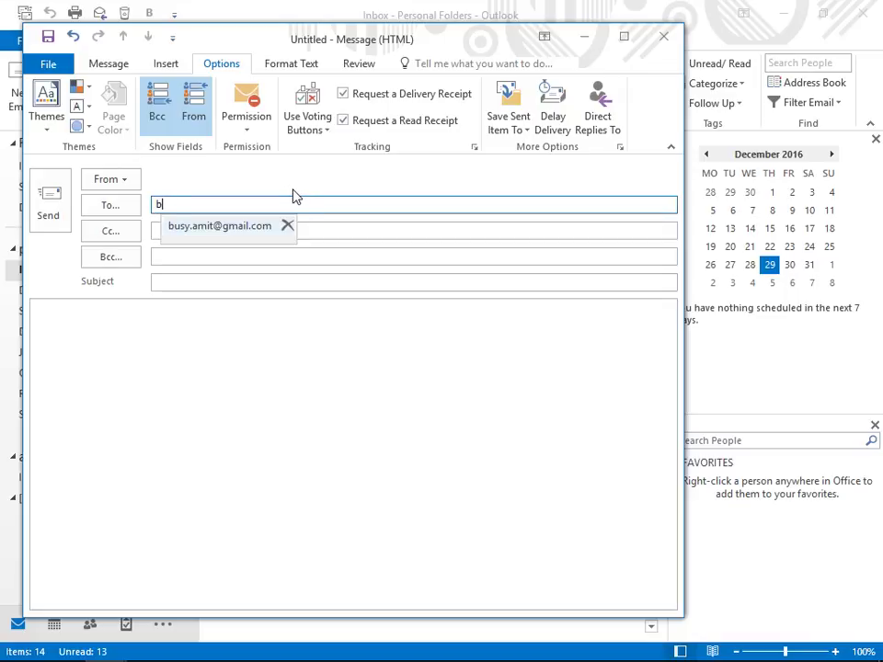
pyautogui.write('us')
pyautogui.press('BackSpace')
pyautogui.press('BackSpace')
pyautogui.press('BackSpace')
pyautogui.write('ad')
pyautogui.press('Return')
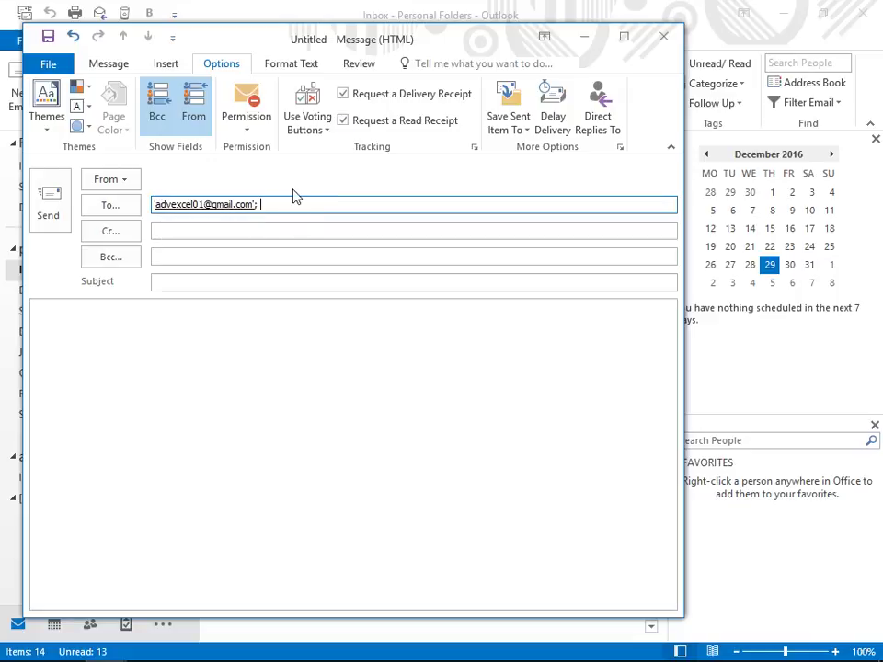
pyautogui.press('Tab')
pyautogui.press('Tab')
pyautogui.press('Tab')
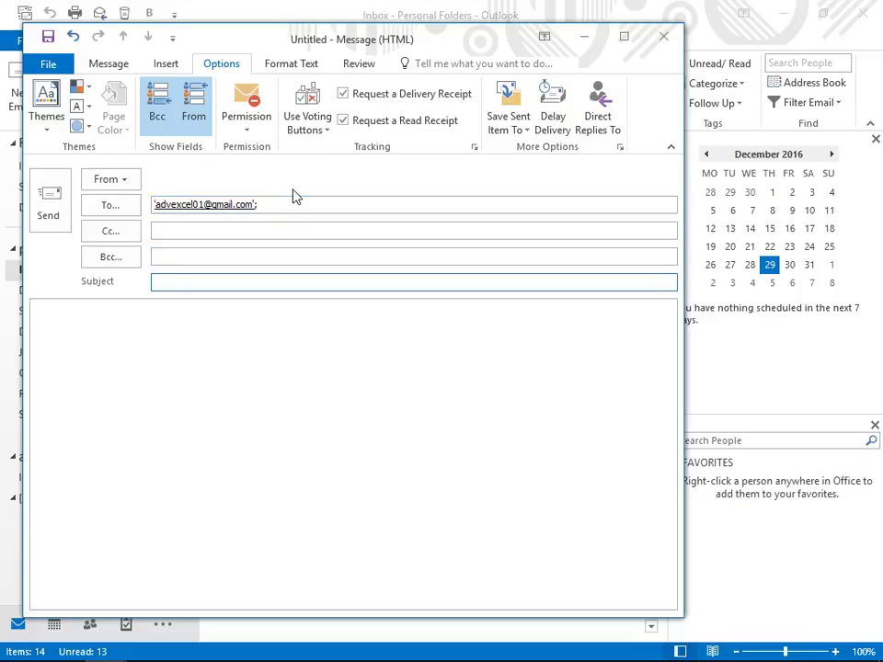
# Step: Enter the subject 'SALES MEETING' and send the message
pyautogui.write('sak')
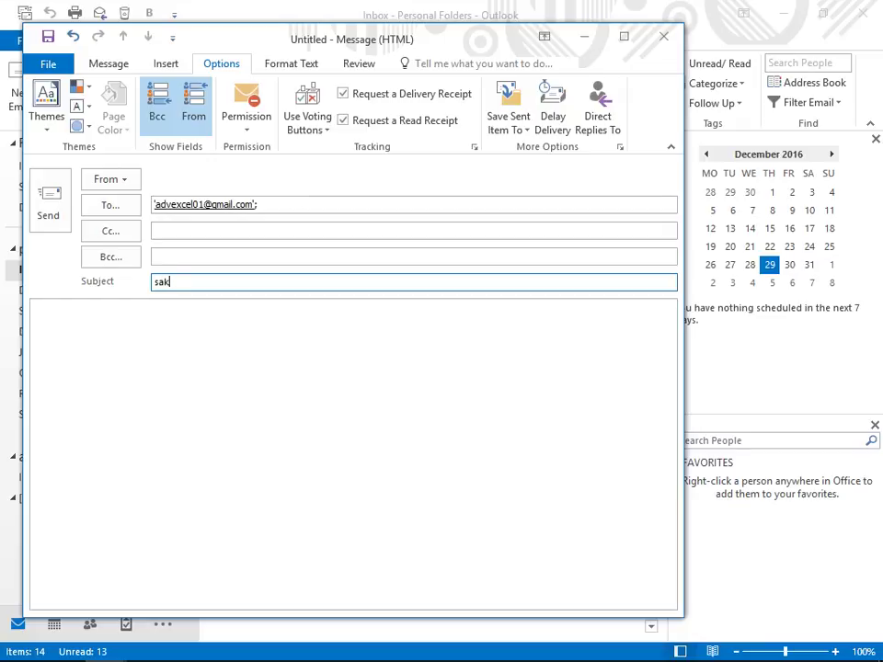
pyautogui.press('BackSpace')
pyautogui.press('BackSpace')
pyautogui.press('BackSpace')
pyautogui.write('SALES MEETING')
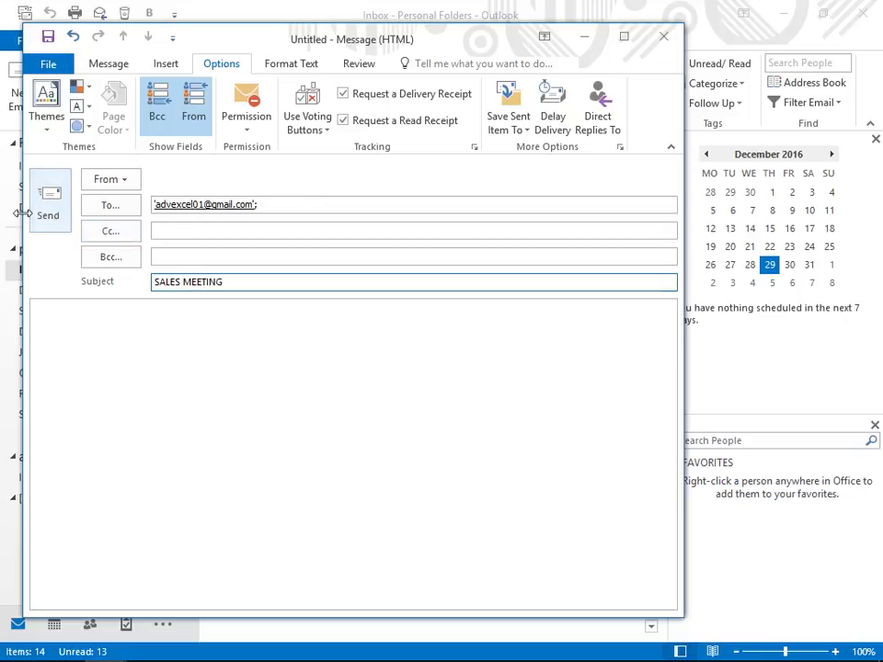
pyautogui.click(39, 221)
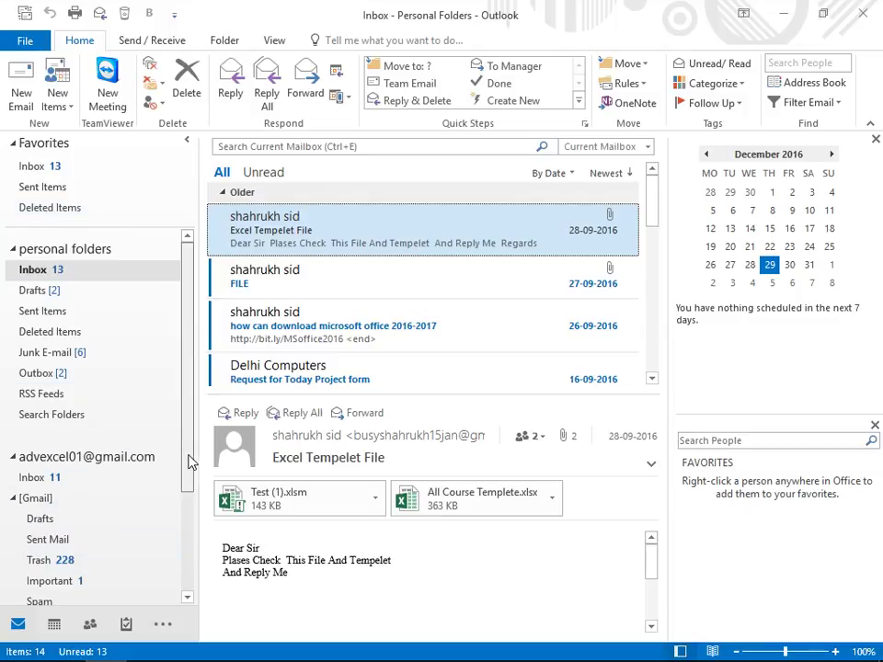
# Step: Expand the second account, open its Inbox and run Send/Receive for all folders
pyautogui.moveTo(188, 463); pyautogui.dragTo(190, 563)
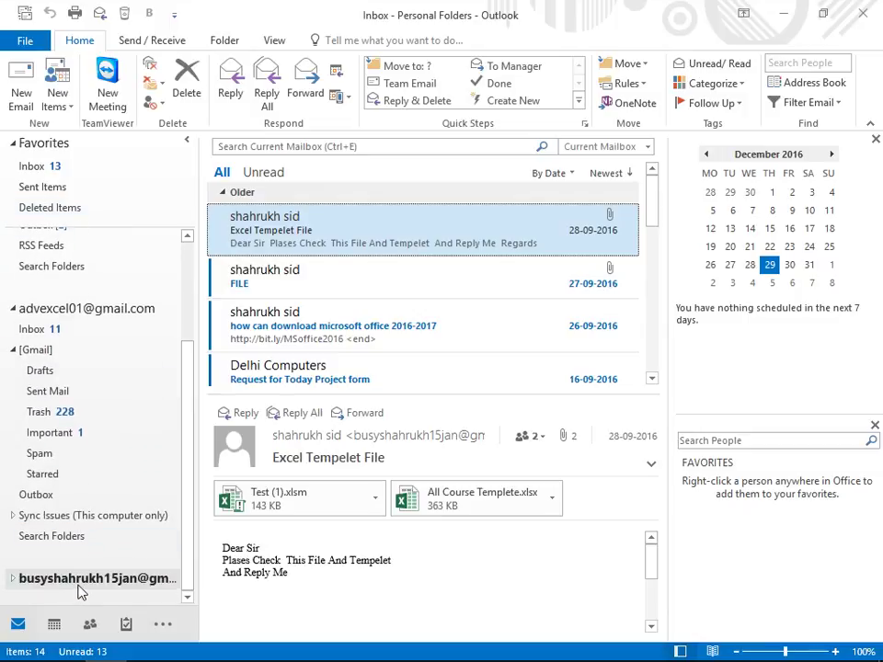
pyautogui.doubleClick(79, 581)
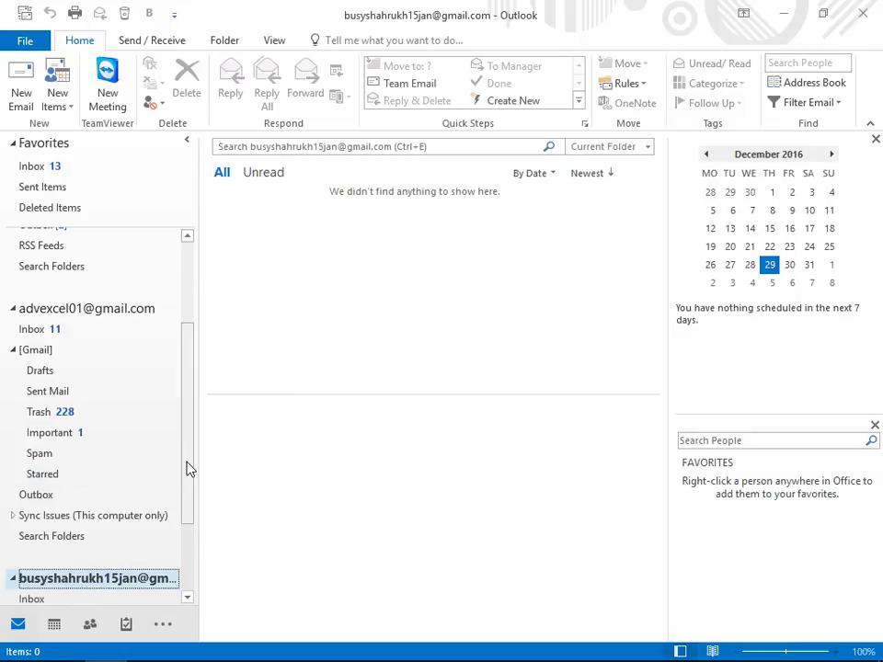
pyautogui.scroll(-2, 188, 497)
pyautogui.click(58, 477)
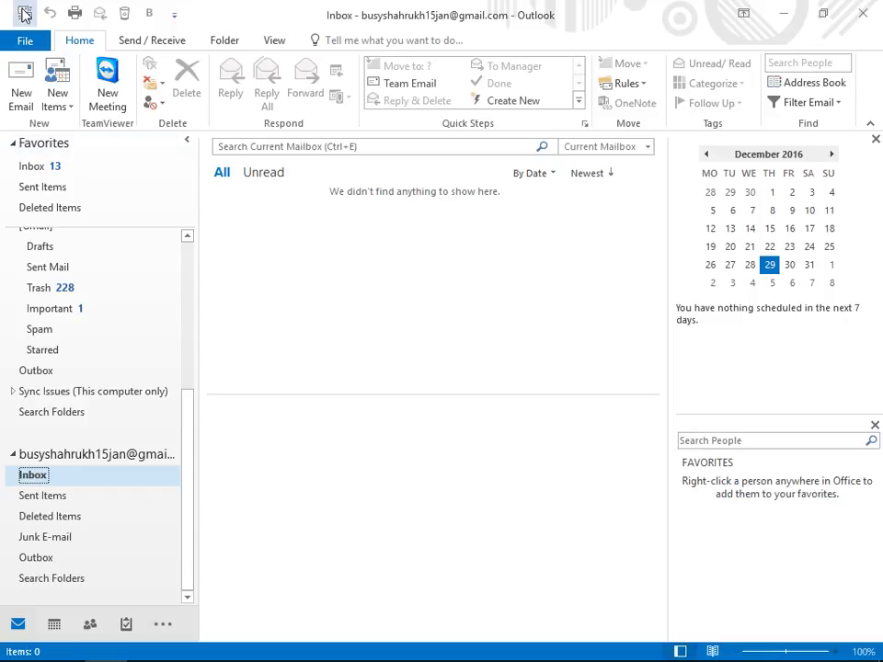
pyautogui.click(25, 13)
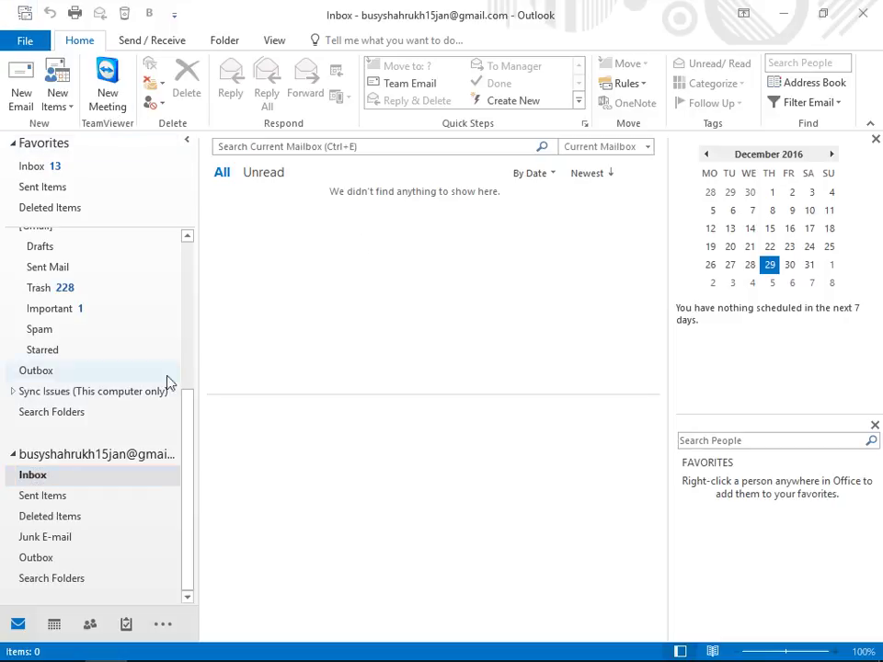
# Step: Check the Gmail Sent Mail folder, then open the Gmail account's Inbox
pyautogui.click(72, 268)
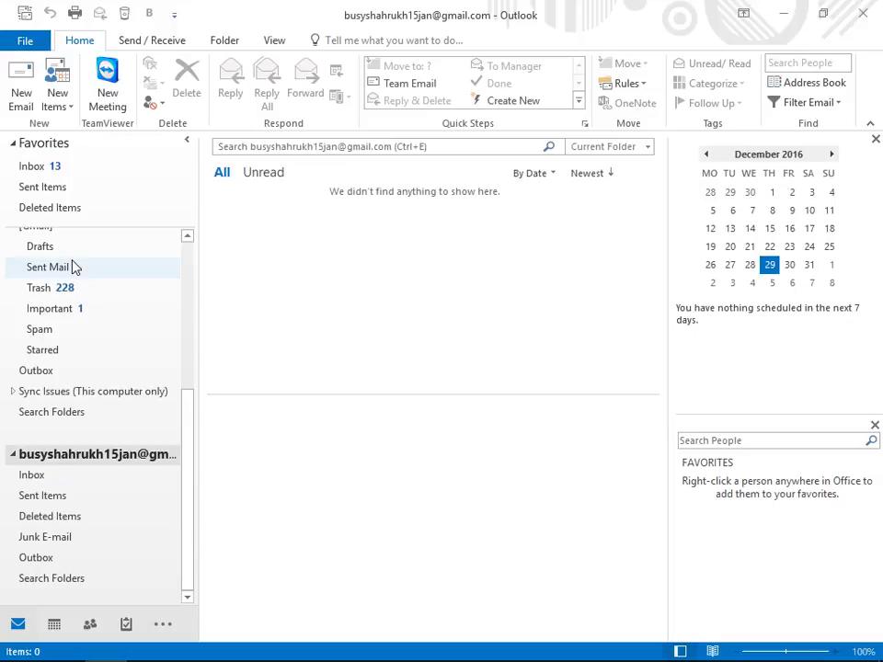
pyautogui.scroll(2, 73, 268)
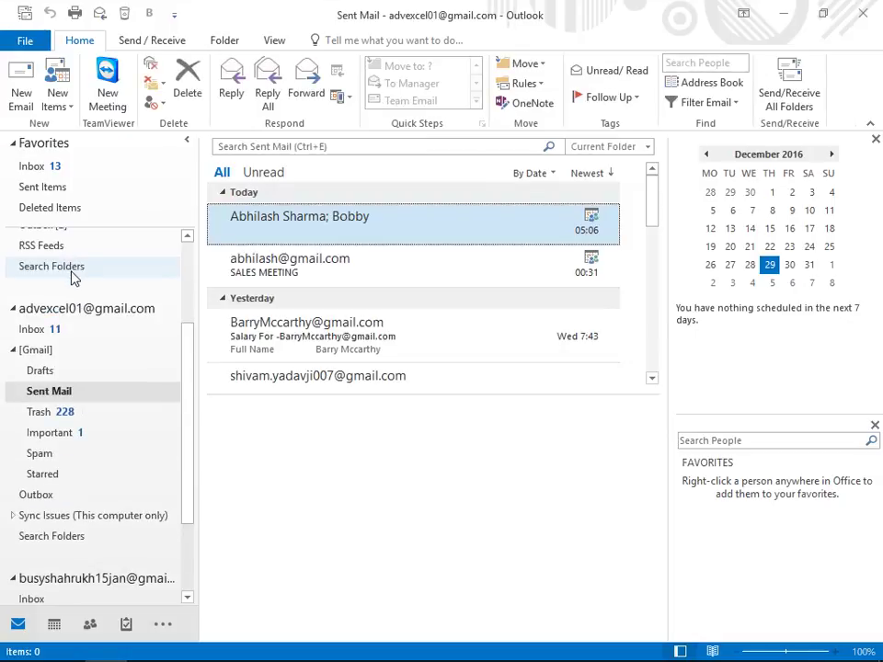
pyautogui.click(58, 331)
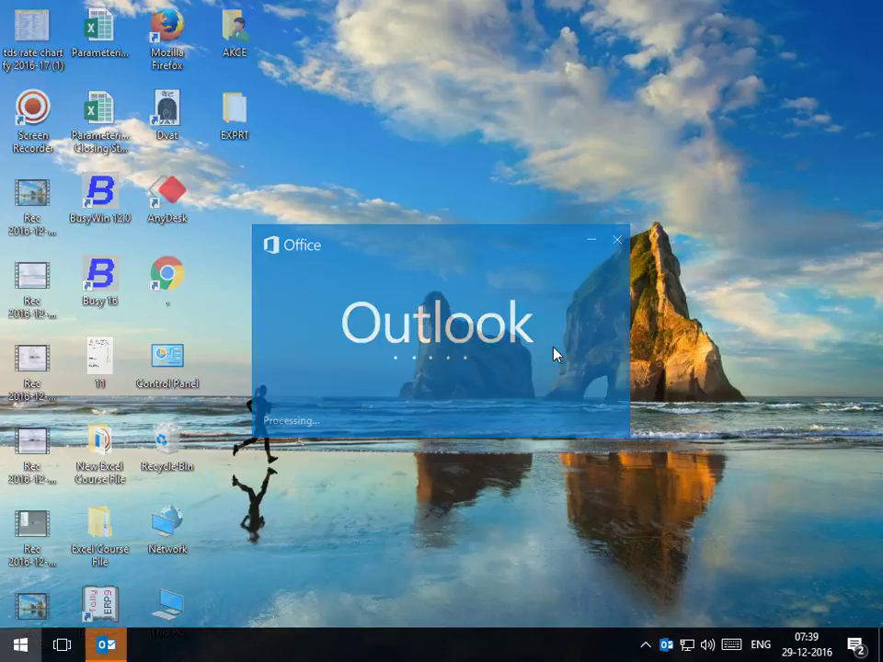
# Step: Return to Outlook, dismiss the tasks preview and open the Gmail account's Inbox
pyautogui.press('super')
pyautogui.write('UT')
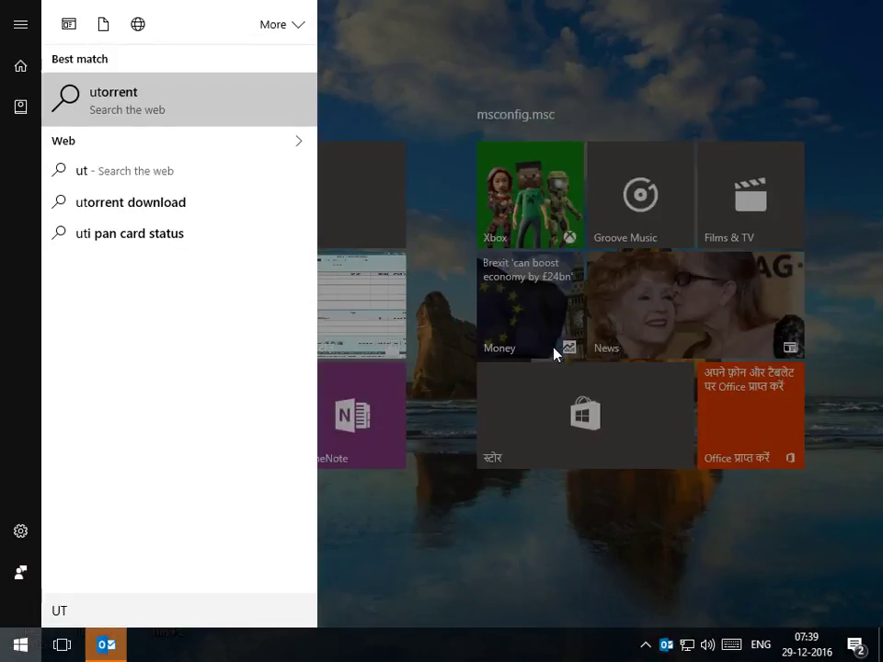
pyautogui.press('Escape')
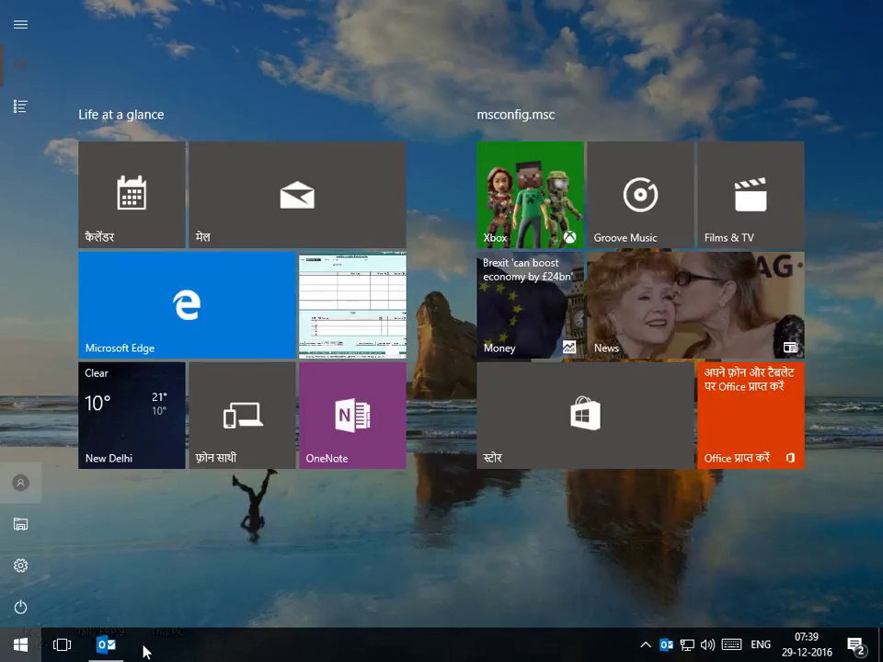
pyautogui.click(122, 648)
pyautogui.moveTo(126, 623)
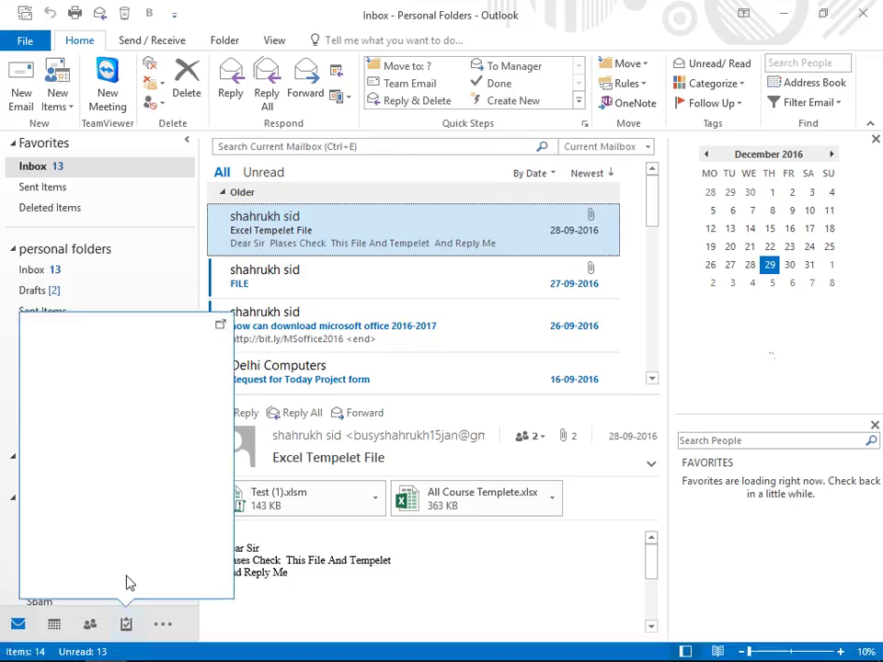
pyautogui.click(565, 578)
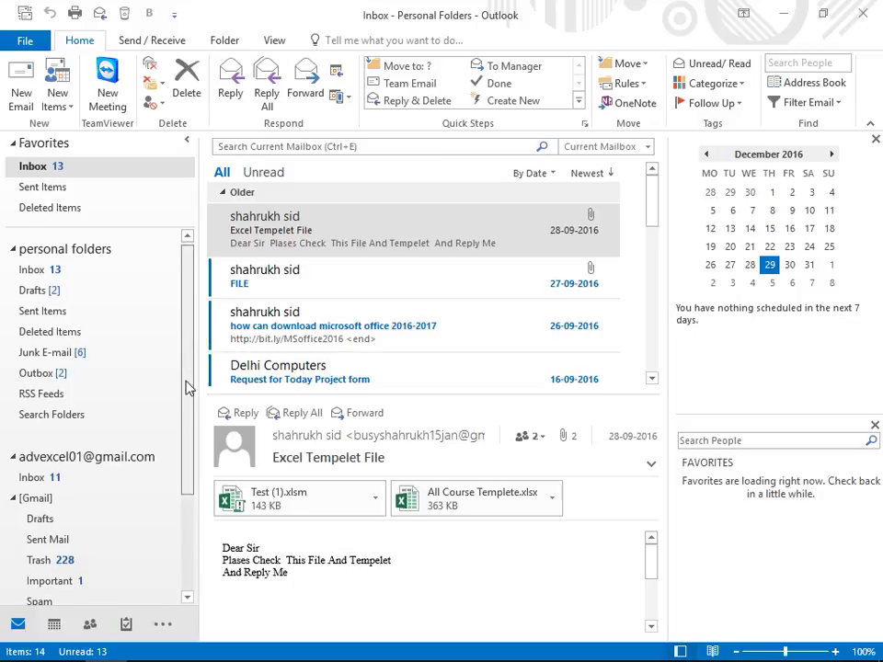
pyautogui.scroll(-2, 83, 421)
pyautogui.click(41, 379)
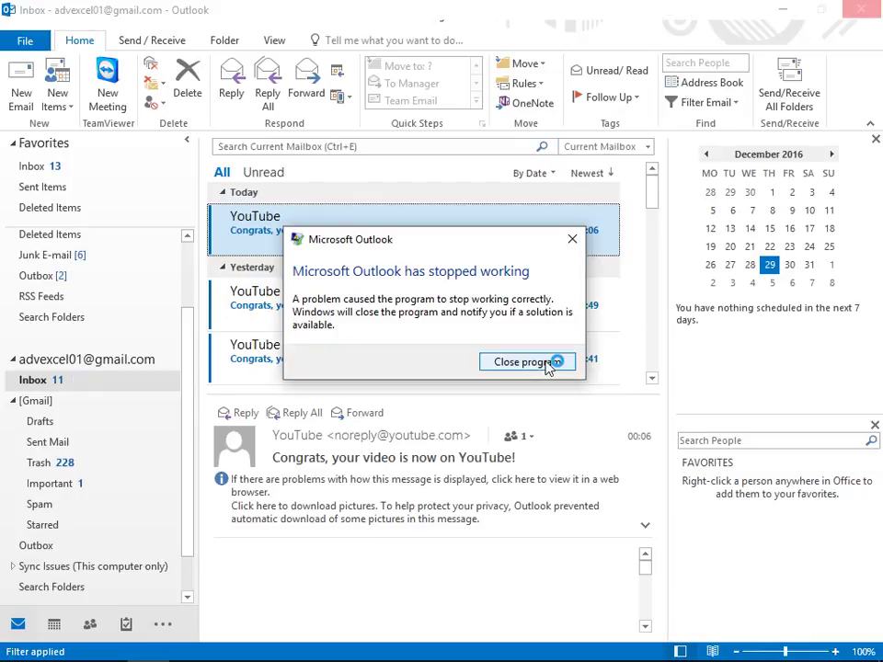
# Step: Close the crashed Outlook, refresh the desktop and relaunch Outlook in safe mode
pyautogui.click(526, 361)
pyautogui.rightClick(476, 393)
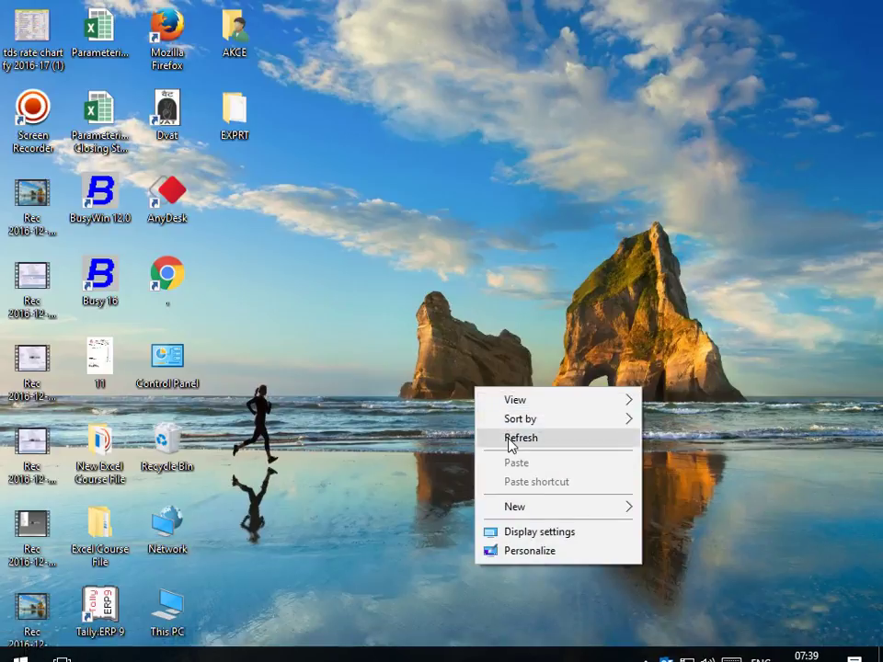
pyautogui.click(509, 439)
pyautogui.press('super')
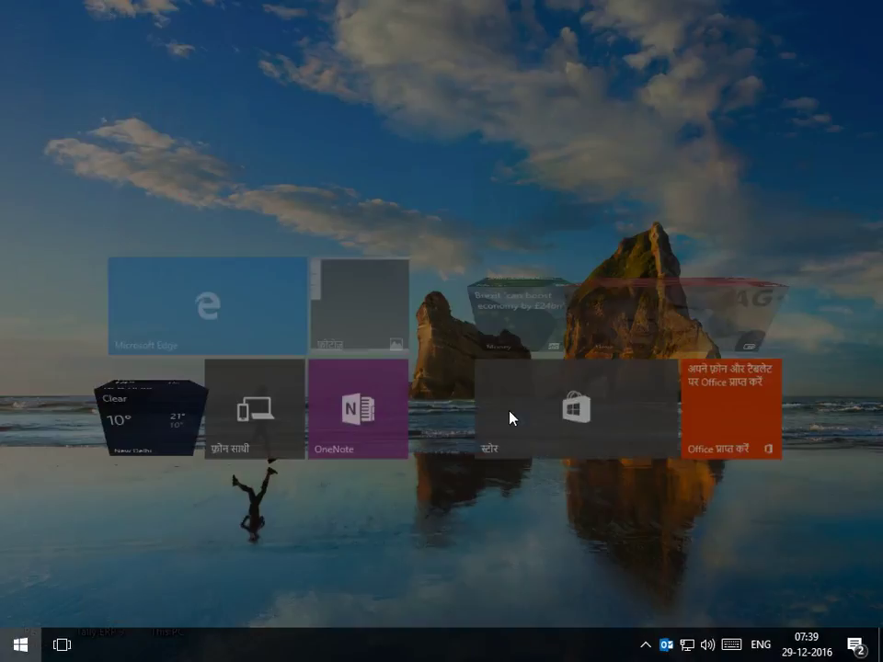
pyautogui.write('OUT')
pyautogui.press('Return')
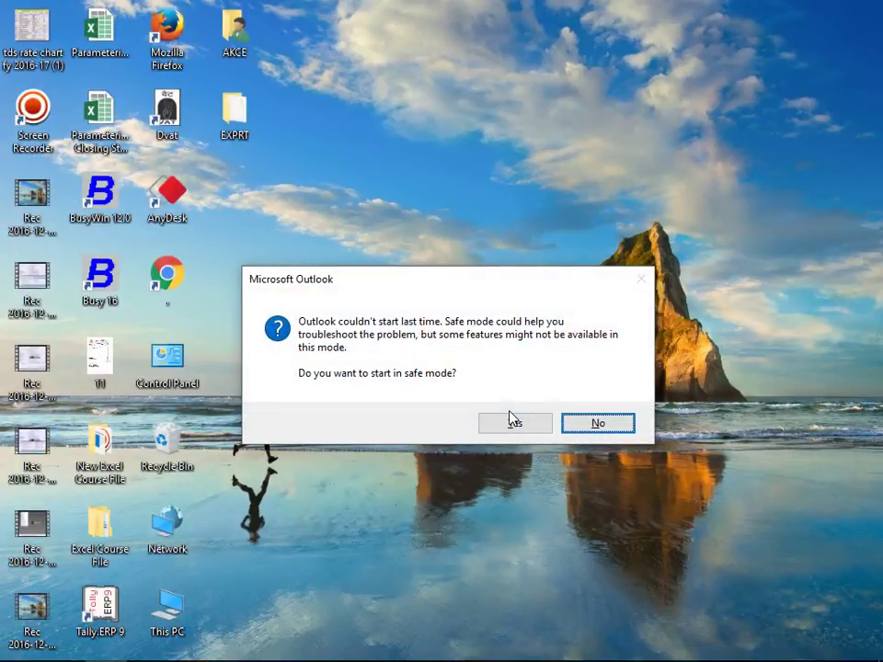
pyautogui.click(512, 420)
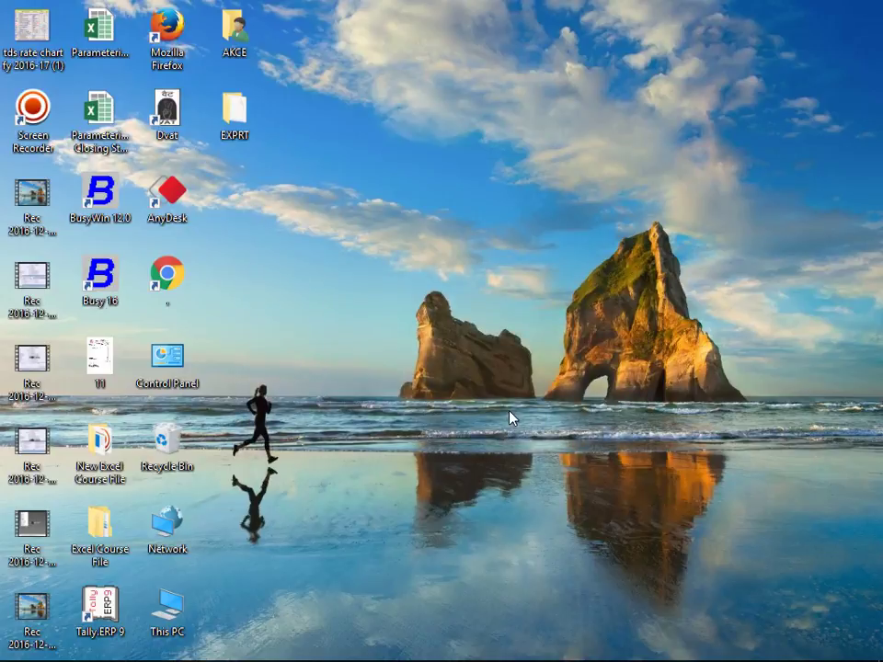
# Step: Cancel the profile prompt, refresh the desktop and launch Outlook 2016 again from Start
pyautogui.press('super')
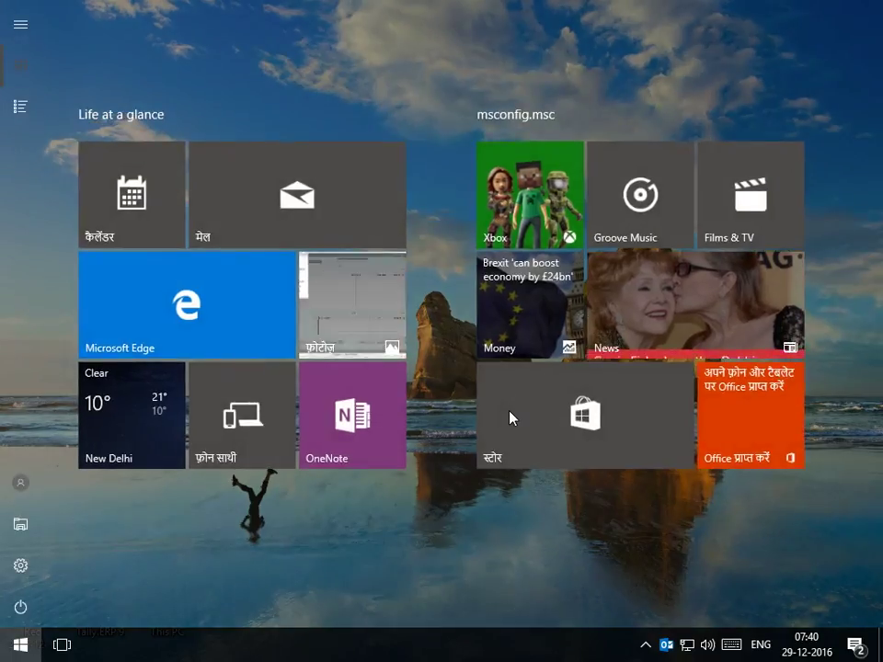
pyautogui.write('OU')
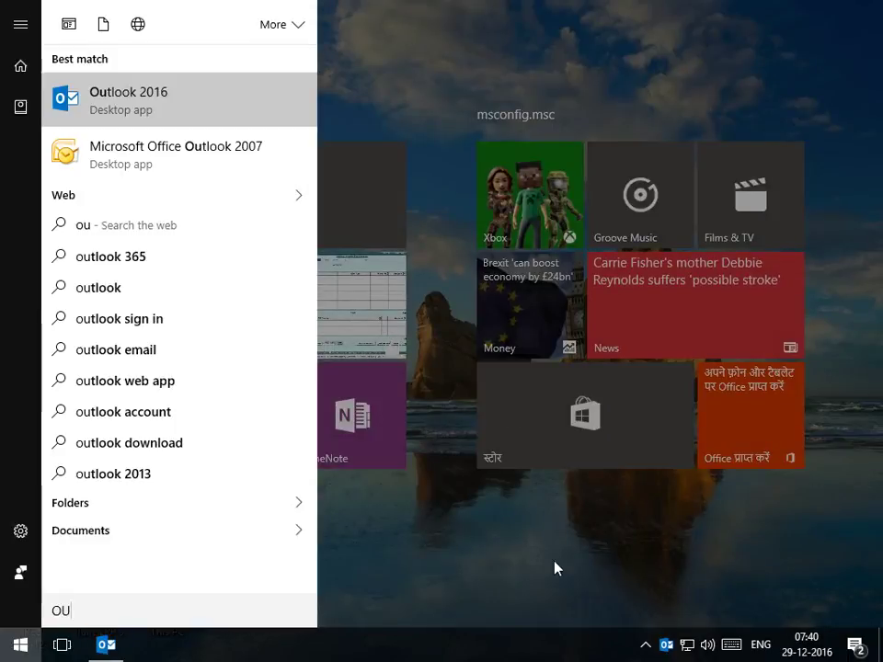
pyautogui.click(109, 645)
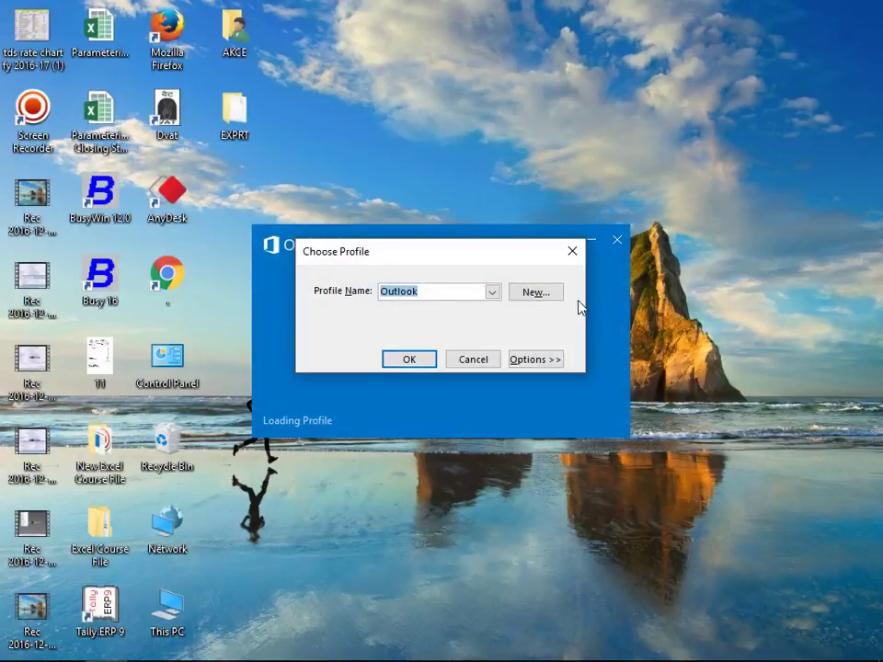
pyautogui.click(476, 366)
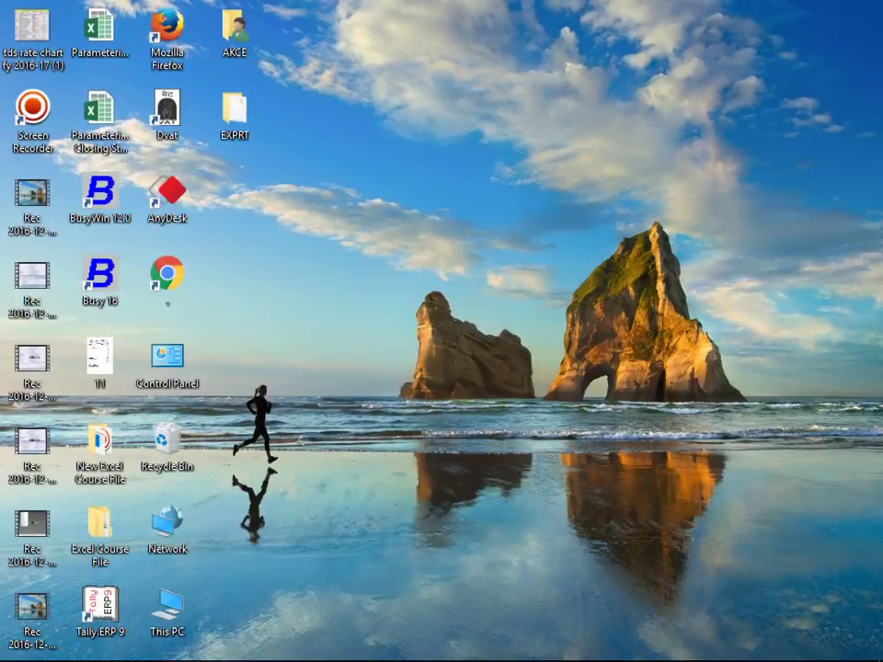
pyautogui.rightClick(371, 231)
pyautogui.click(395, 271)
pyautogui.press('super')
pyautogui.write('OUT')
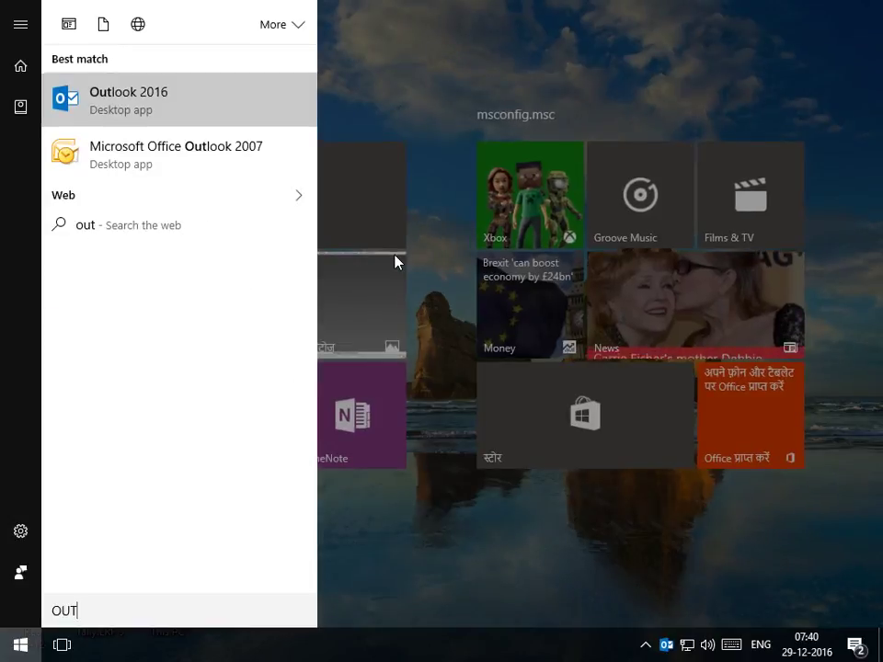
pyautogui.press('Return')
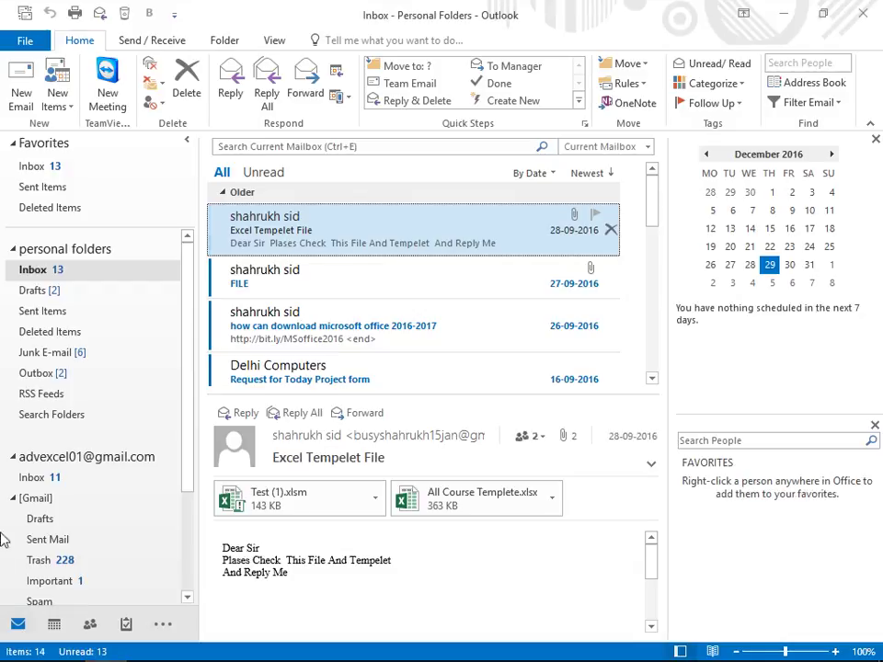
# Step: Dismiss the crash-check notice, refresh the desktop and relaunch Outlook via the 'OUT' search
pyautogui.click(40, 519)
pyautogui.click(46, 477)
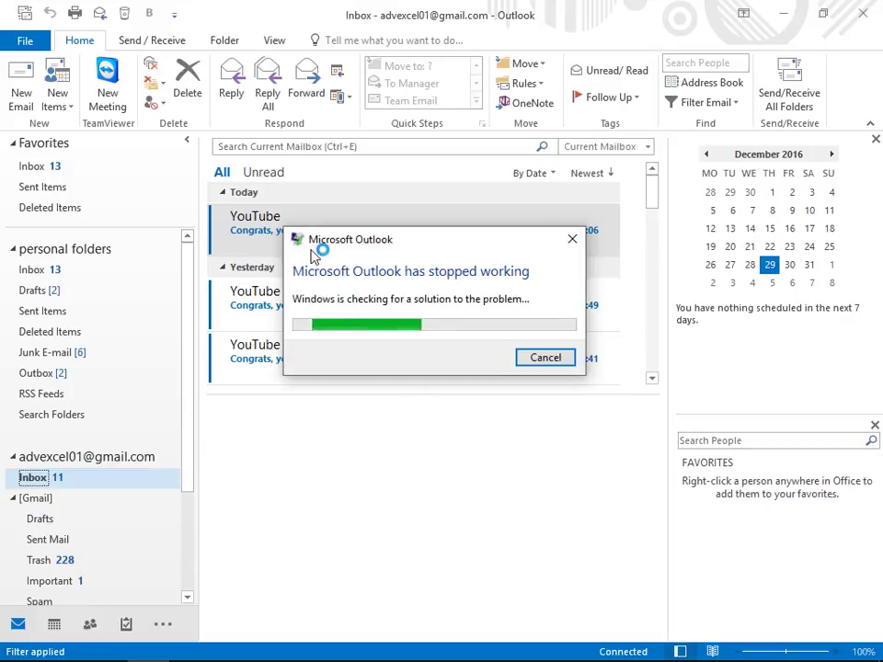
pyautogui.click(555, 365)
pyautogui.rightClick(533, 366)
pyautogui.click(540, 387)
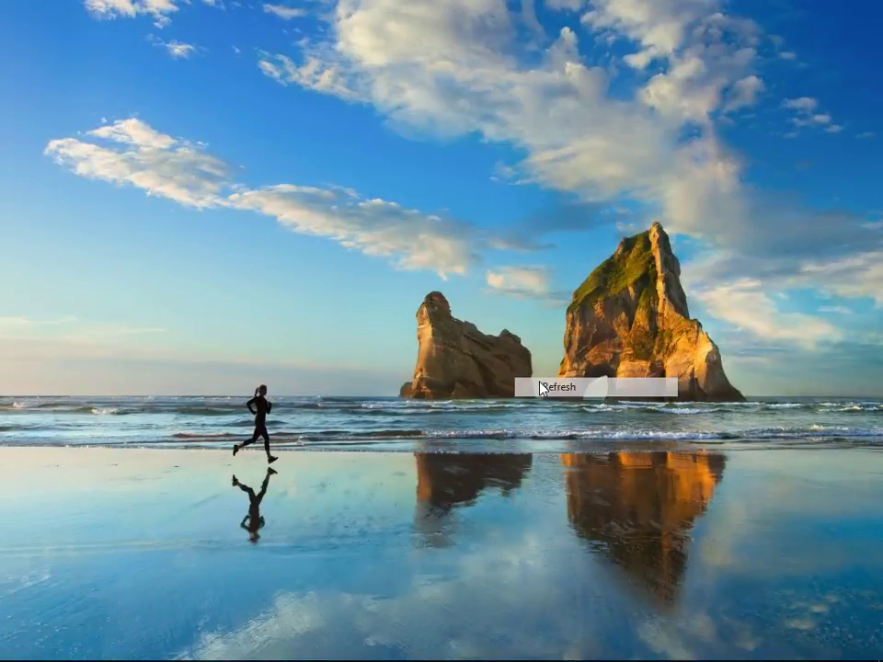
pyautogui.press('super')
pyautogui.write('OUT')
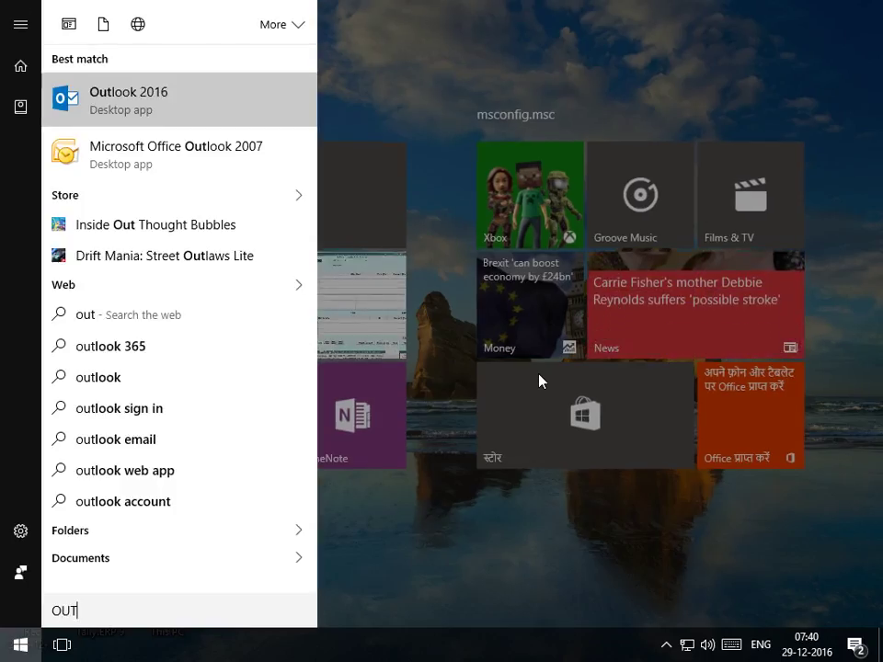
pyautogui.press('Return')
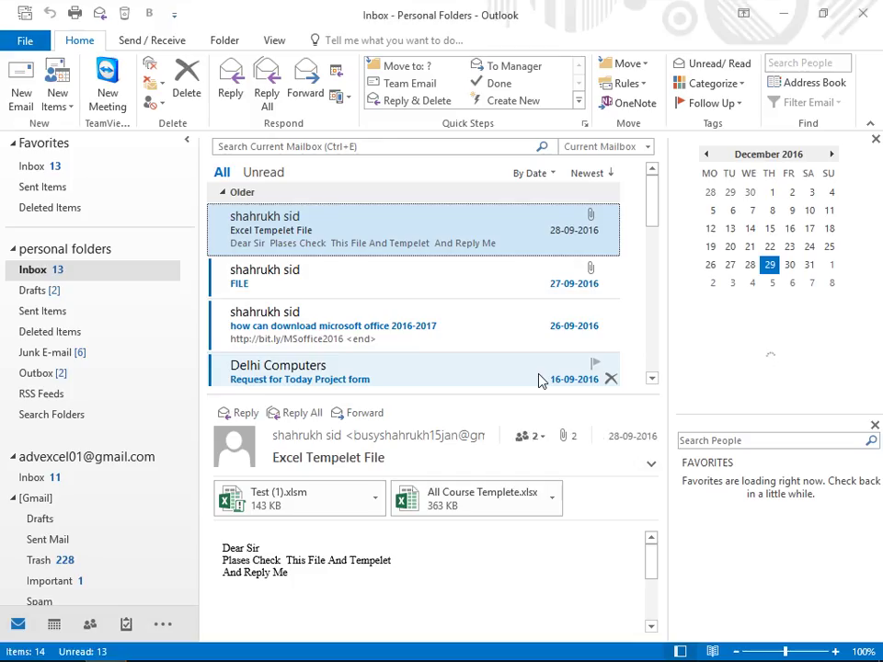
# Step: Drag the other Gmail account to the top of the folder pane and reopen the personal Inbox
pyautogui.scroll(-3, 101, 368)
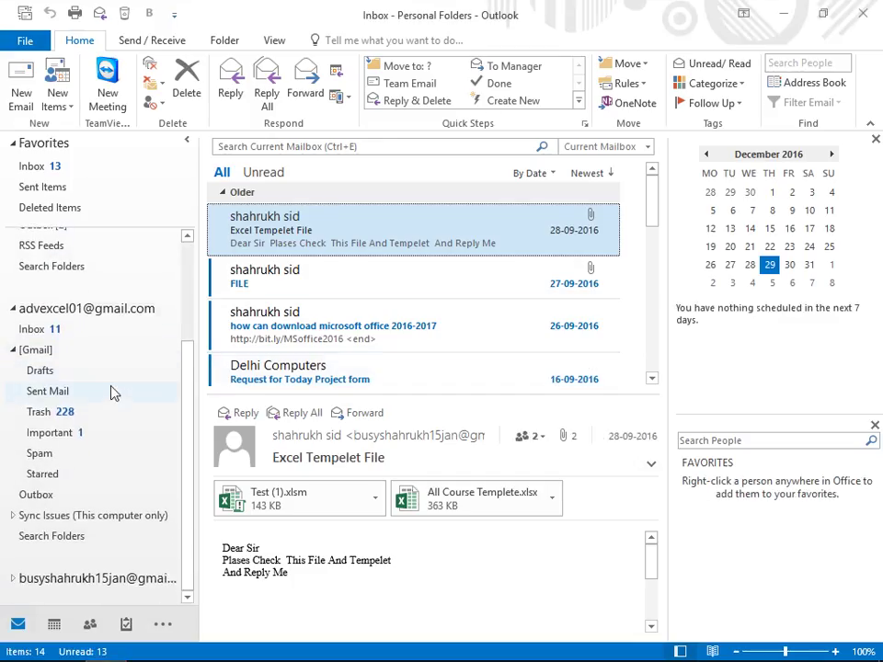
pyautogui.click(80, 579)
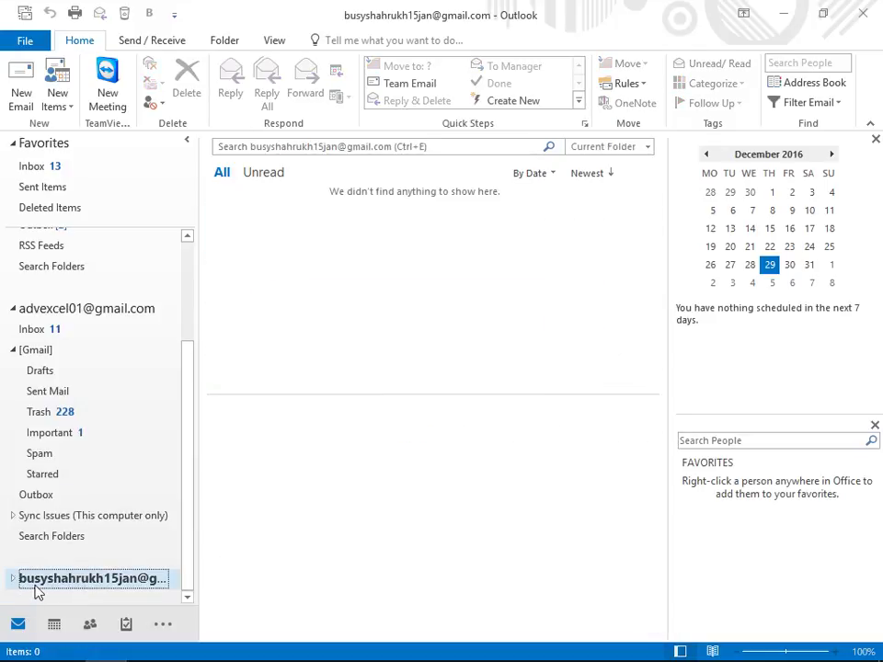
pyautogui.moveTo(35, 592); pyautogui.dragTo(60, 250)
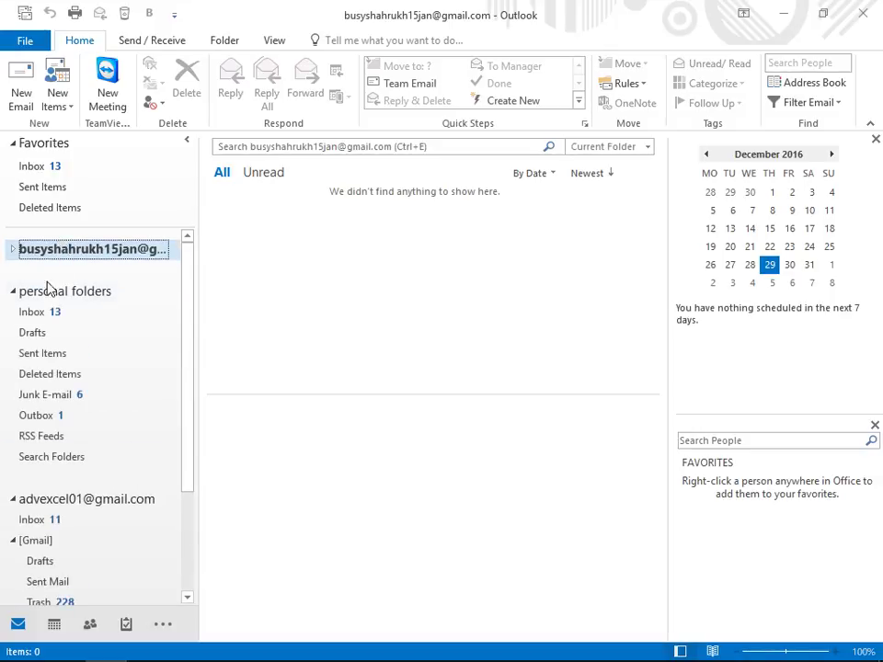
pyautogui.click(40, 310)
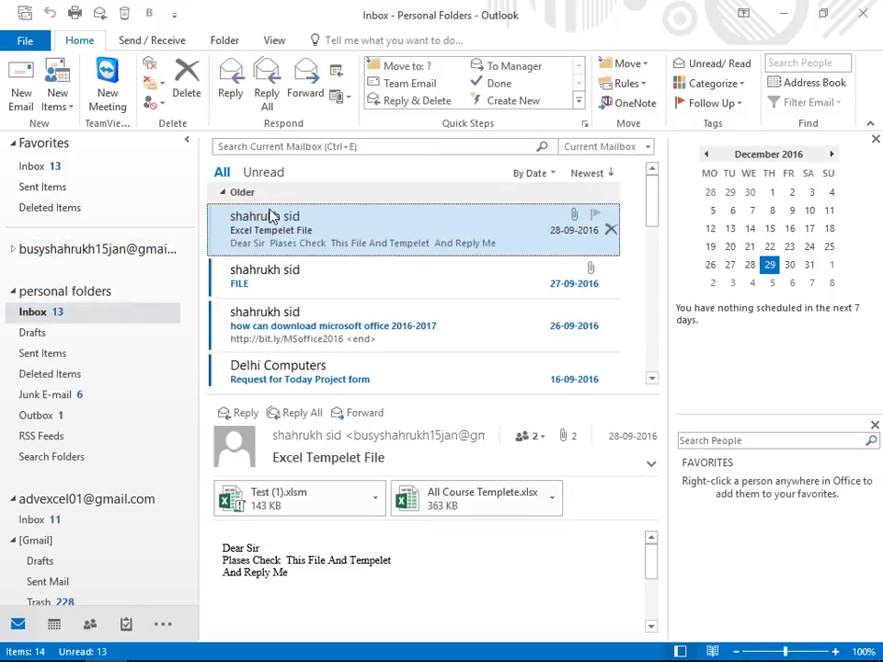
# Step: Create a new email message and switch to its Options tab
pyautogui.click(22, 96)
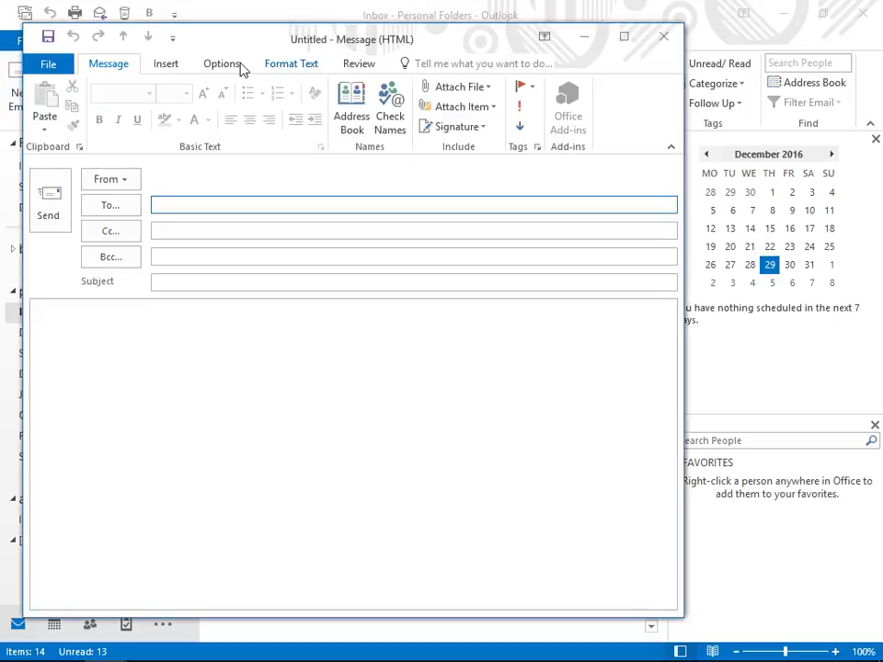
pyautogui.click(238, 66)
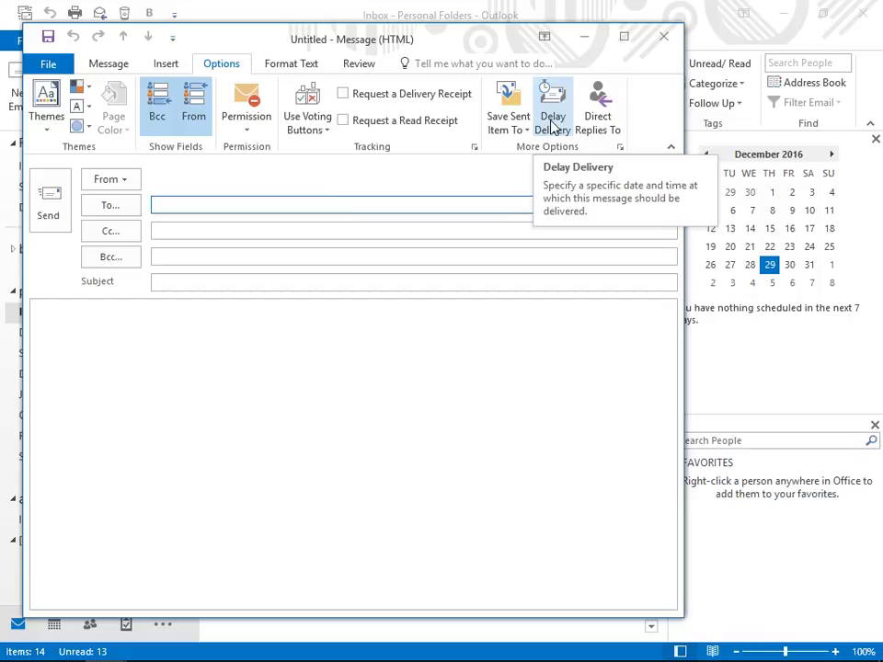
# Step: Delay delivery of the message until 29-12-2016 at 18:00
pyautogui.click(552, 124)
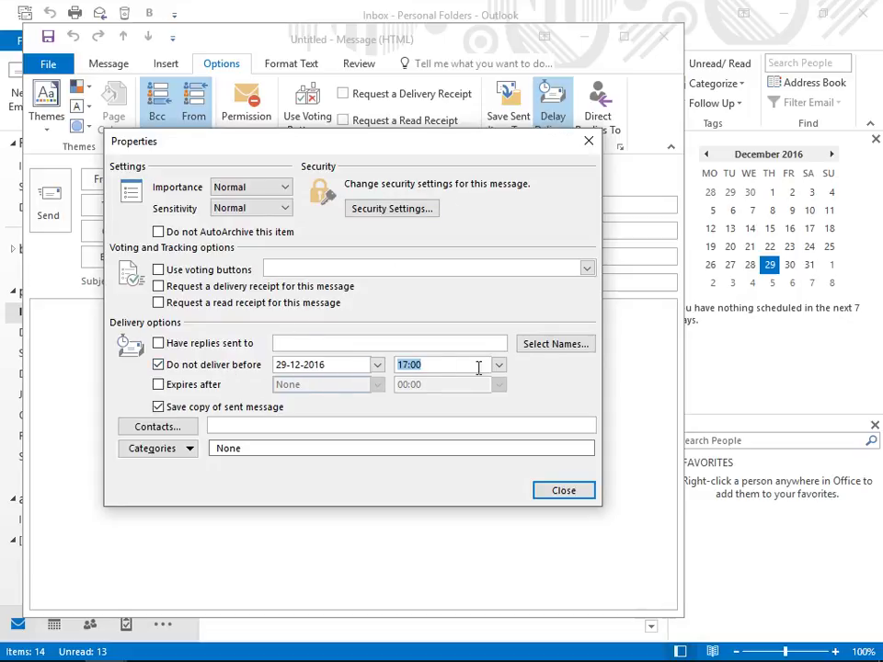
pyautogui.click(498, 365)
pyautogui.click(431, 410)
pyautogui.click(550, 490)
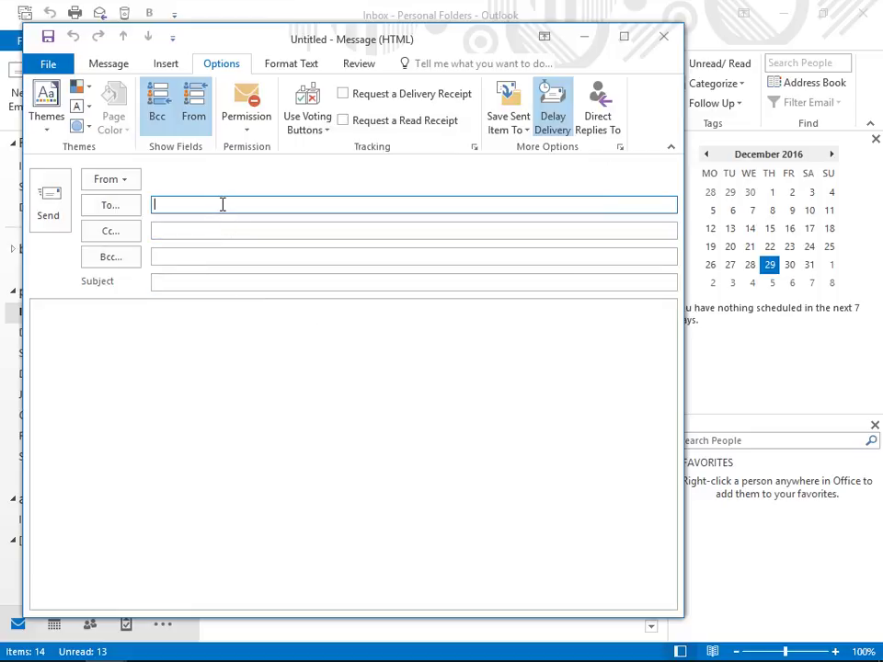
# Step: Address the delayed message to the Gmail account, leaving the subject empty
pyautogui.write('AD')
pyautogui.press('Return')
pyautogui.press('Tab')
pyautogui.press('Tab')
pyautogui.press('Tab')
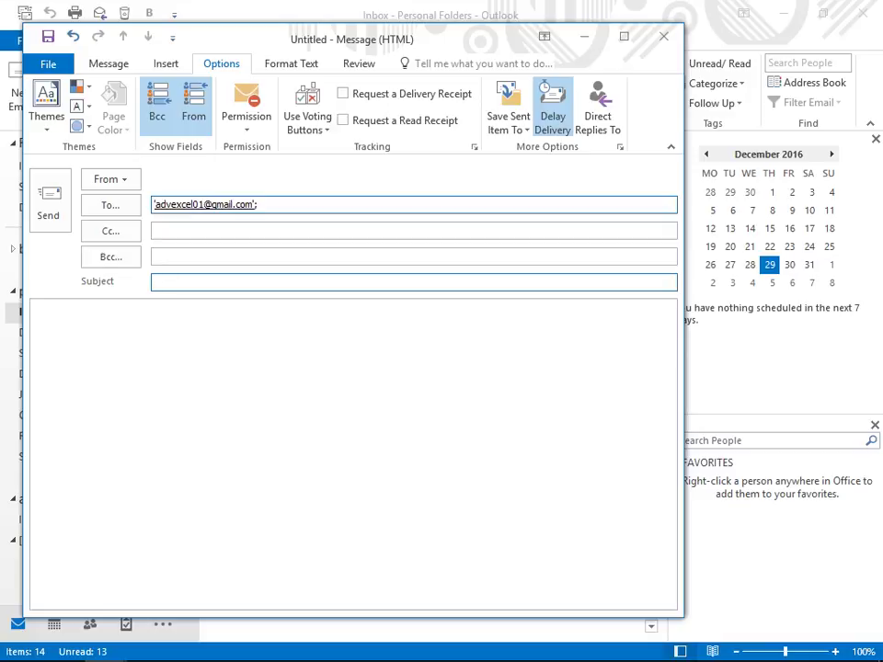
pyautogui.press('Tab')
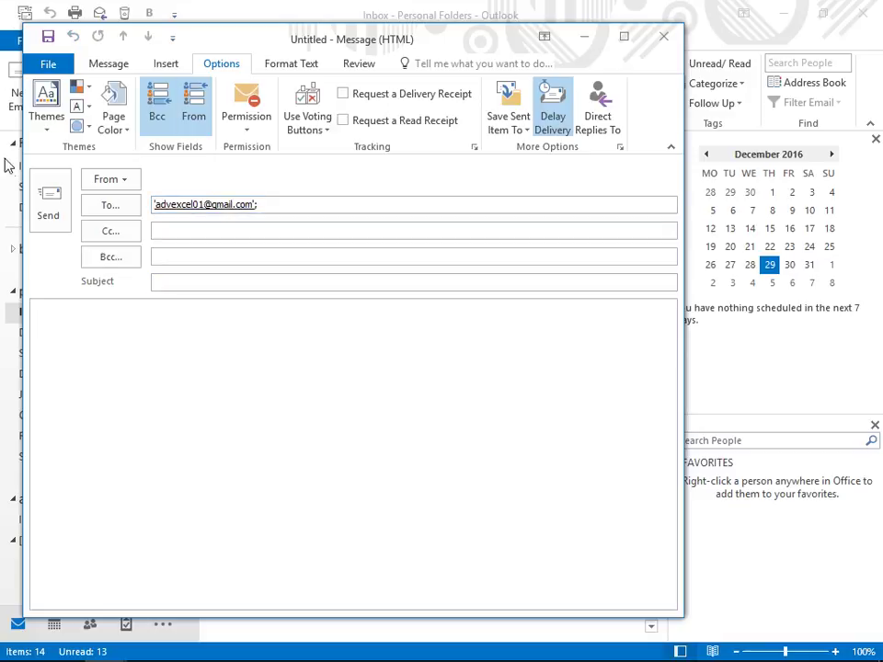
# Step: Send it anyway without a subject, then return to the Personal Folders Inbox
pyautogui.click(48, 202)
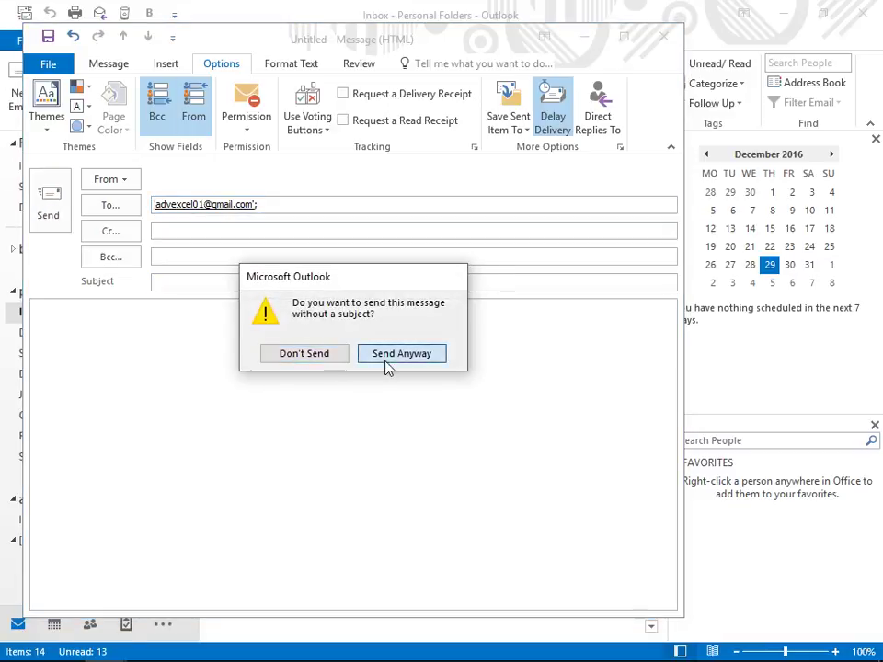
pyautogui.click(387, 363)
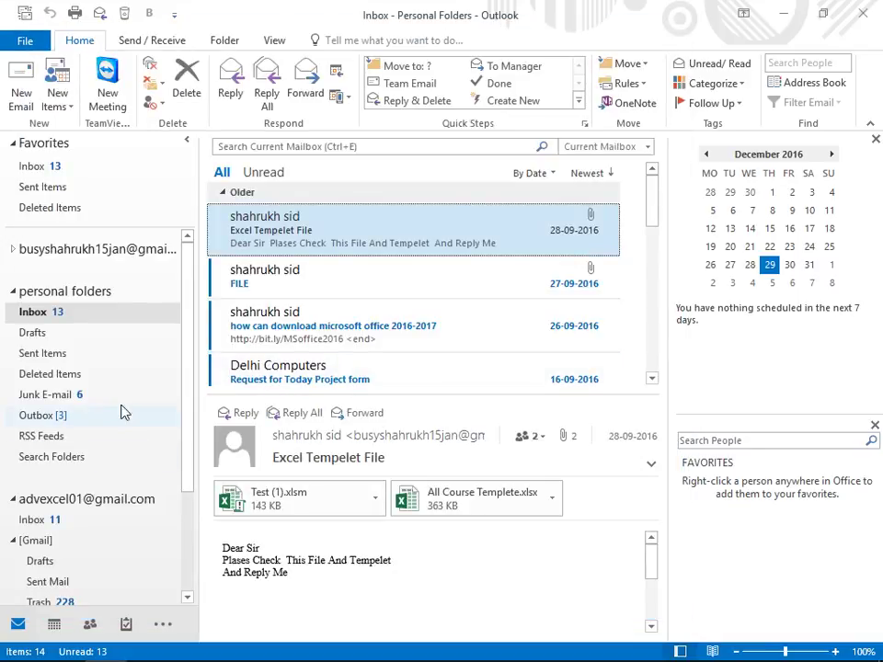
pyautogui.click(72, 338)
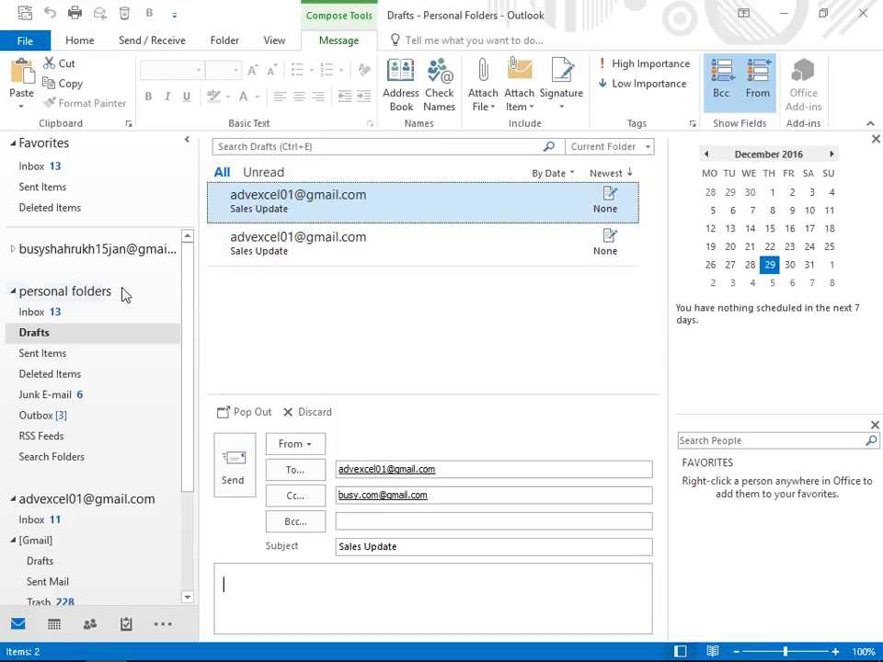
pyautogui.click(89, 314)
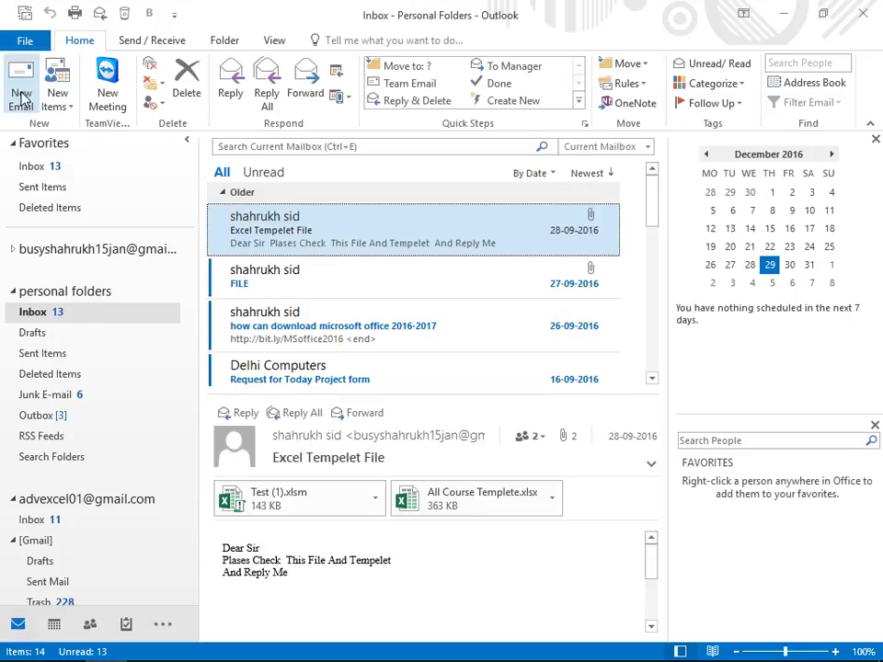
# Step: Create a new email, show its Options tab and place the cursor in the body
pyautogui.click(21, 94)
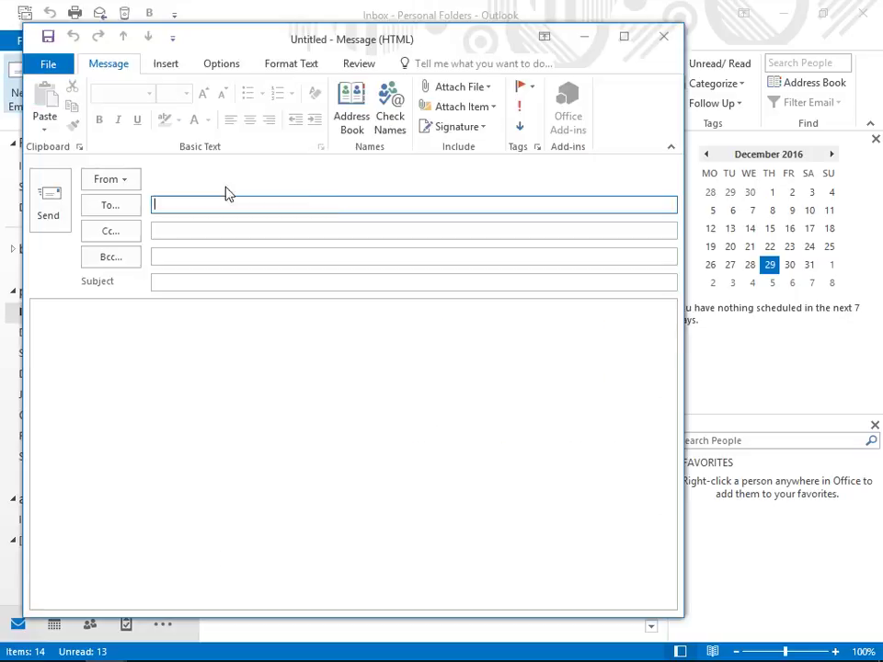
pyautogui.click(221, 64)
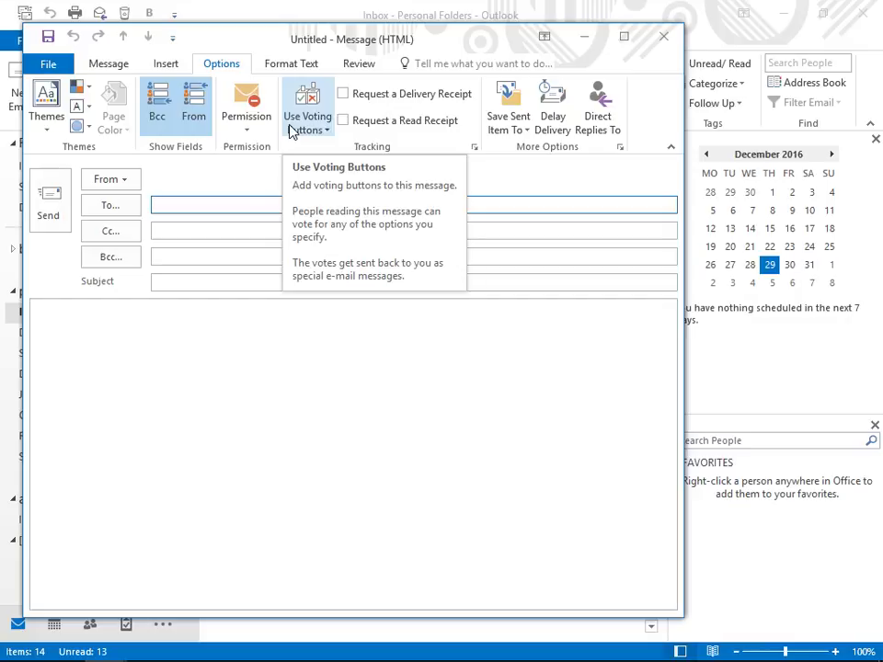
pyautogui.click(146, 322)
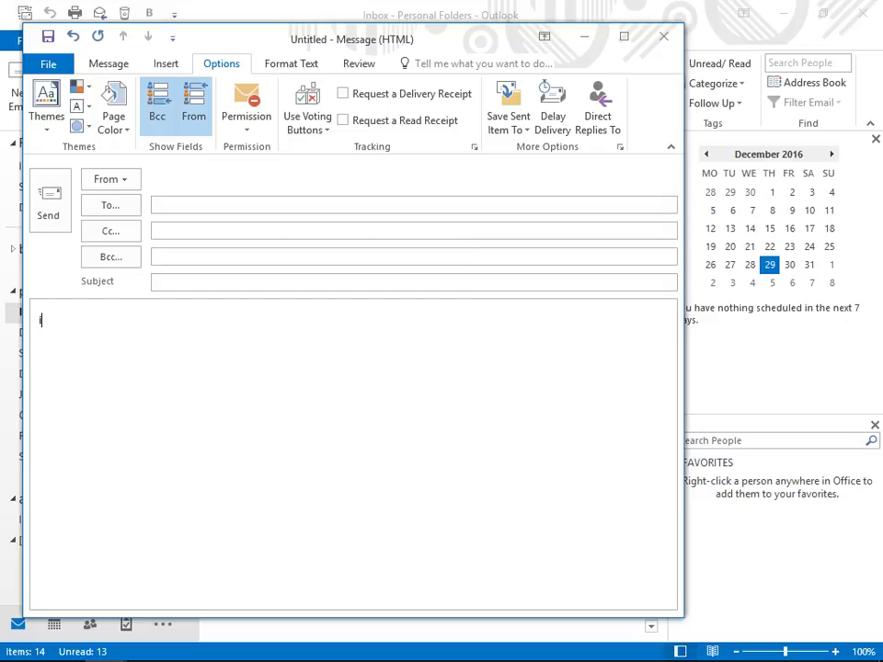
# Step: Type the body text 'Is December 15 okay For party ???'
pyautogui.write('Is December For')
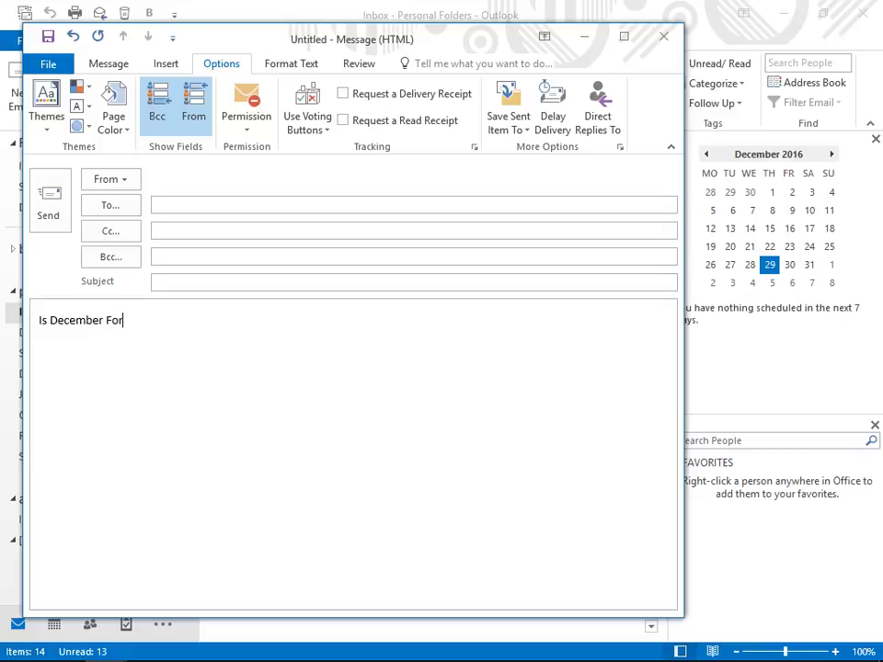
pyautogui.press('BackSpace')
pyautogui.press('BackSpace')
pyautogui.press('BackSpace')
pyautogui.write('15')
pyautogui.write(' P')
pyautogui.write('a')
pyautogui.press('BackSpace')
pyautogui.press('BackSpace')
pyautogui.press('BackSpace')
pyautogui.write('okau')
pyautogui.press('BackSpace')
pyautogui.write('y For p')
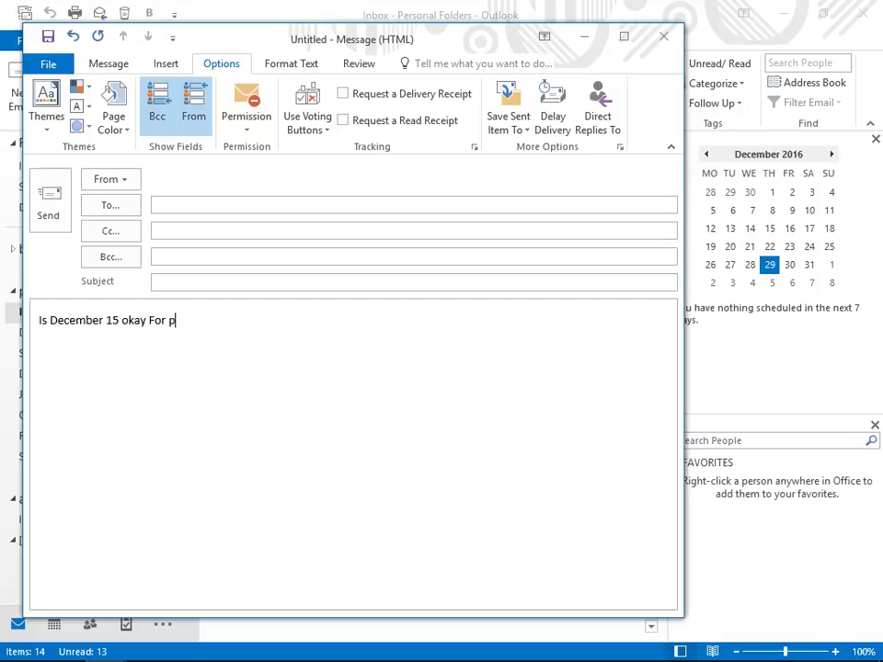
pyautogui.write('arty ???')
# Step: Add Yes;No voting buttons to the party question message
pyautogui.click(198, 204)
pyautogui.click(306, 117)
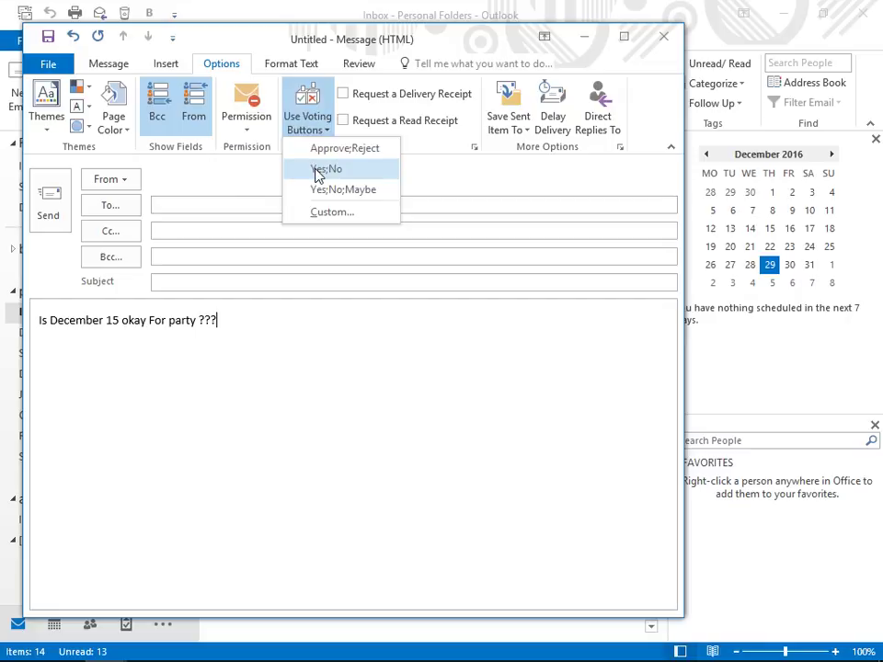
pyautogui.click(323, 169)
# Step: Address the message to the Gmail account, give it the subject 'party', and send it
pyautogui.click(252, 222)
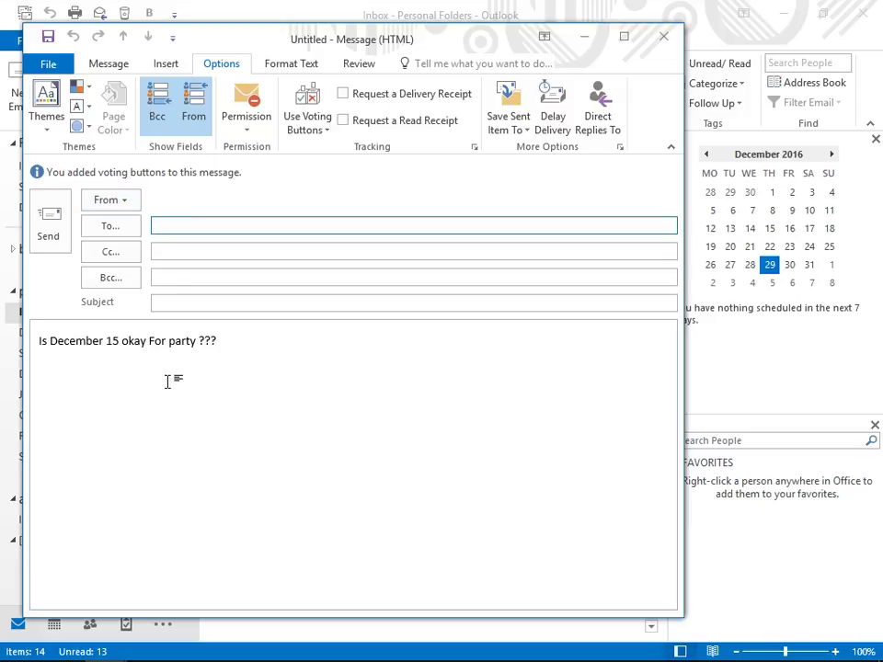
pyautogui.write('sh')
pyautogui.press('BackSpace')
pyautogui.press('BackSpace')
pyautogui.write('ad')
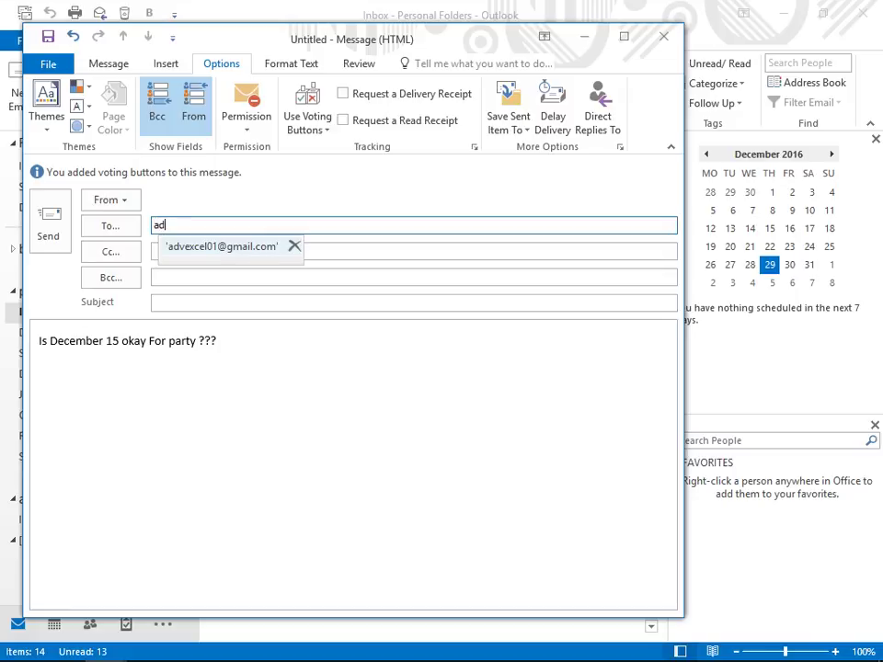
pyautogui.press('Return')
pyautogui.press('Tab')
pyautogui.press('Tab')
pyautogui.press('Tab')
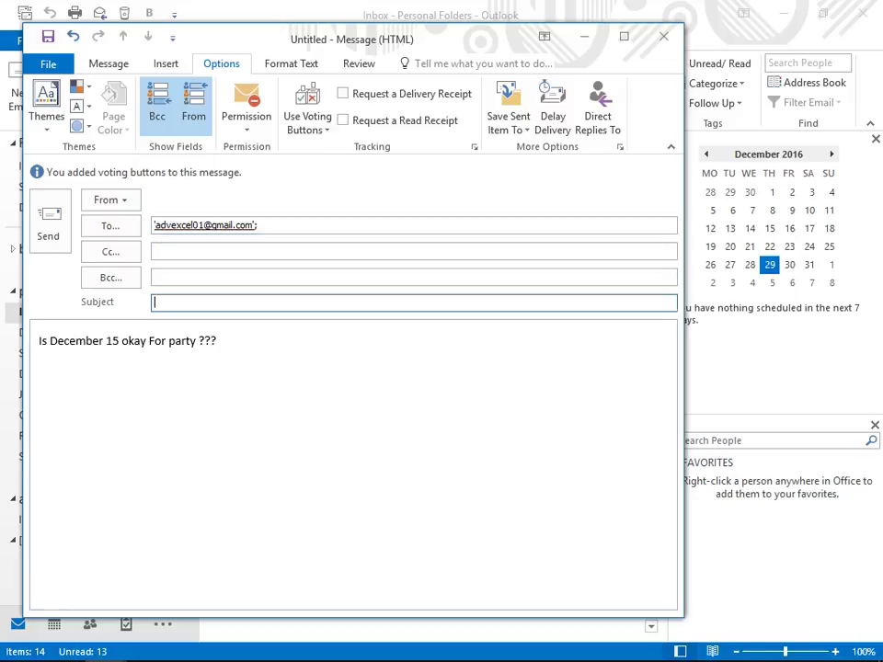
pyautogui.write('party')
pyautogui.click(48, 228)
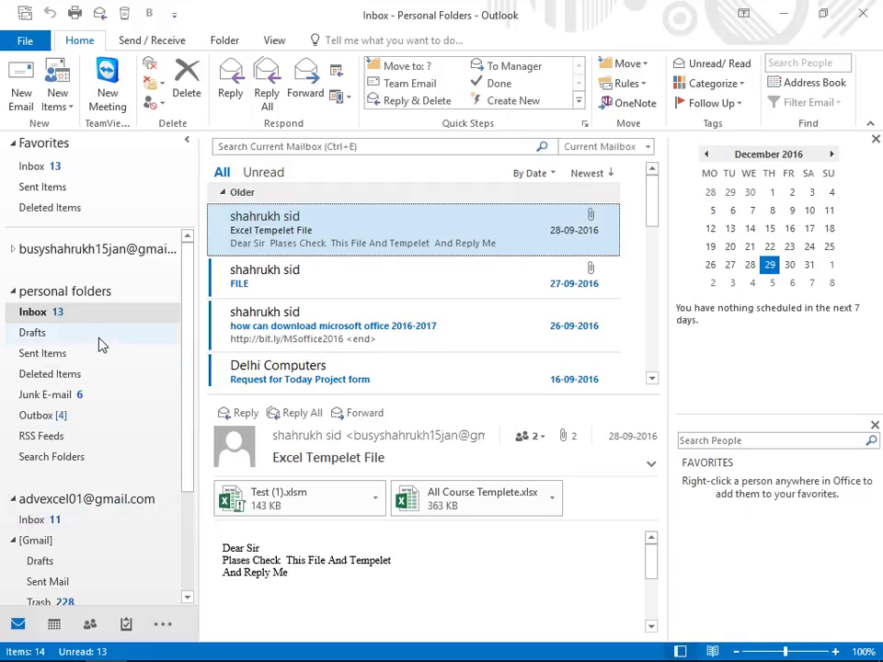
# Step: From the Inbox, start a new email and choose Custom voting buttons to reach its Properties dialog
pyautogui.click(105, 314)
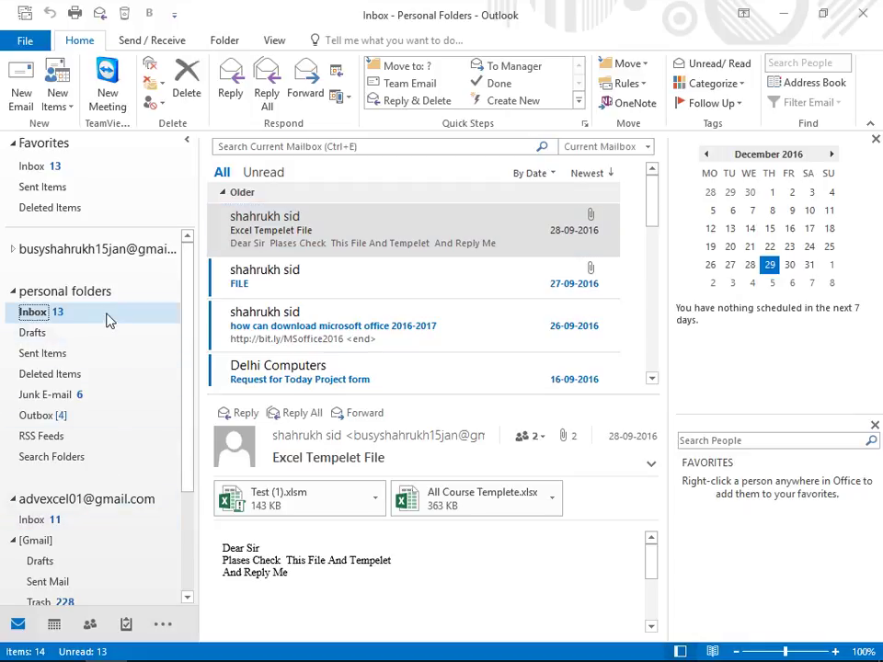
pyautogui.click(20, 96)
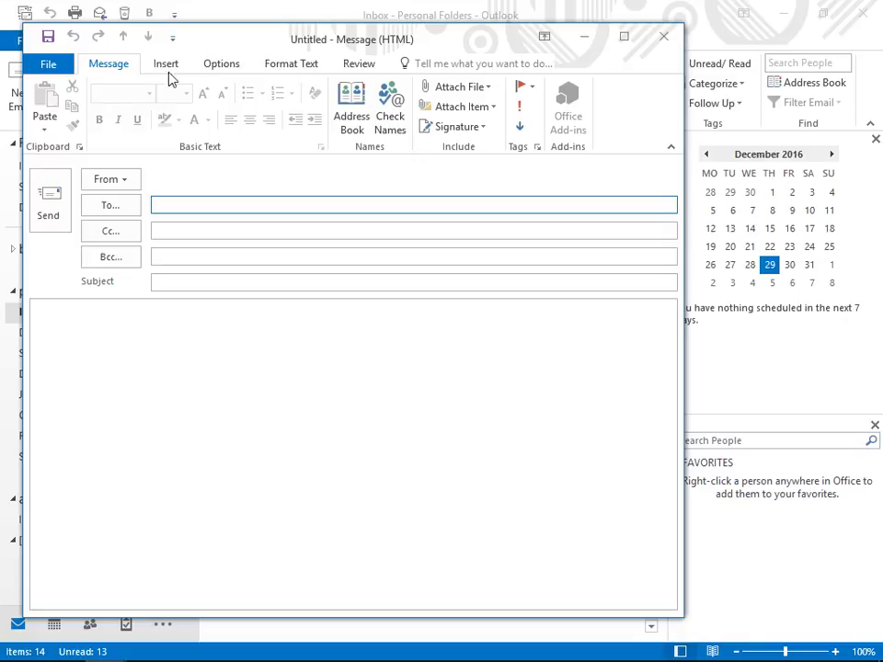
pyautogui.click(221, 64)
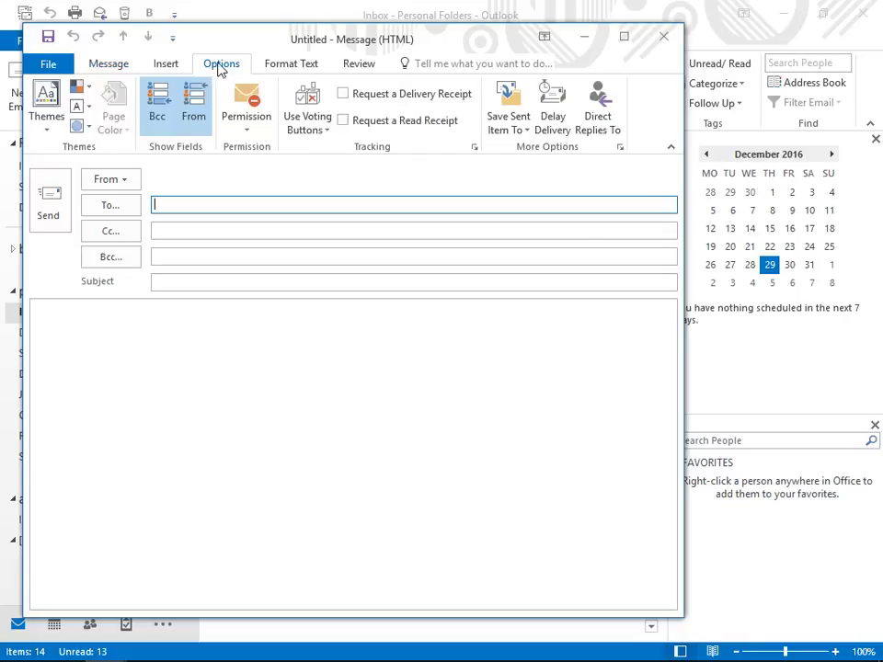
pyautogui.click(317, 138)
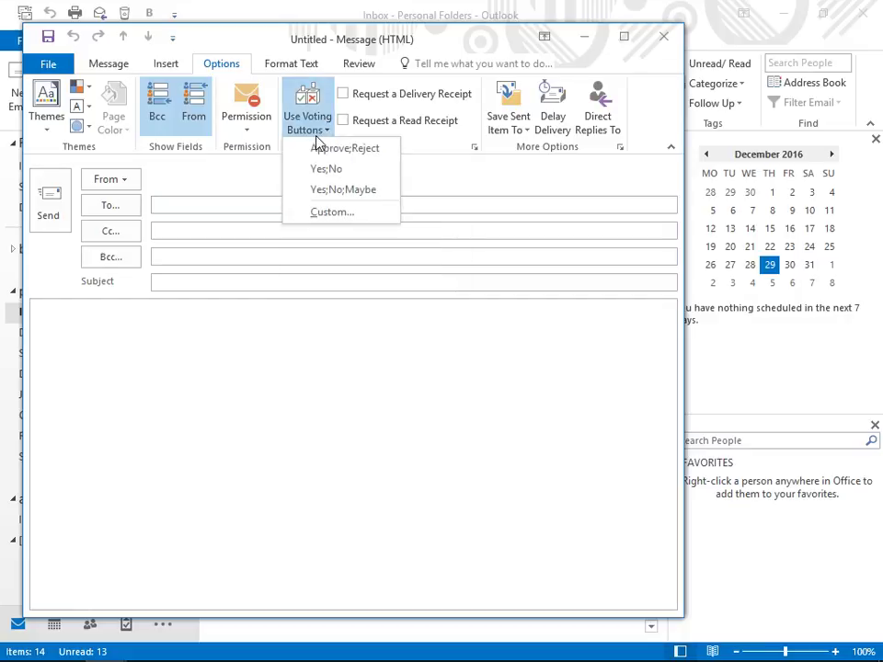
pyautogui.click(322, 211)
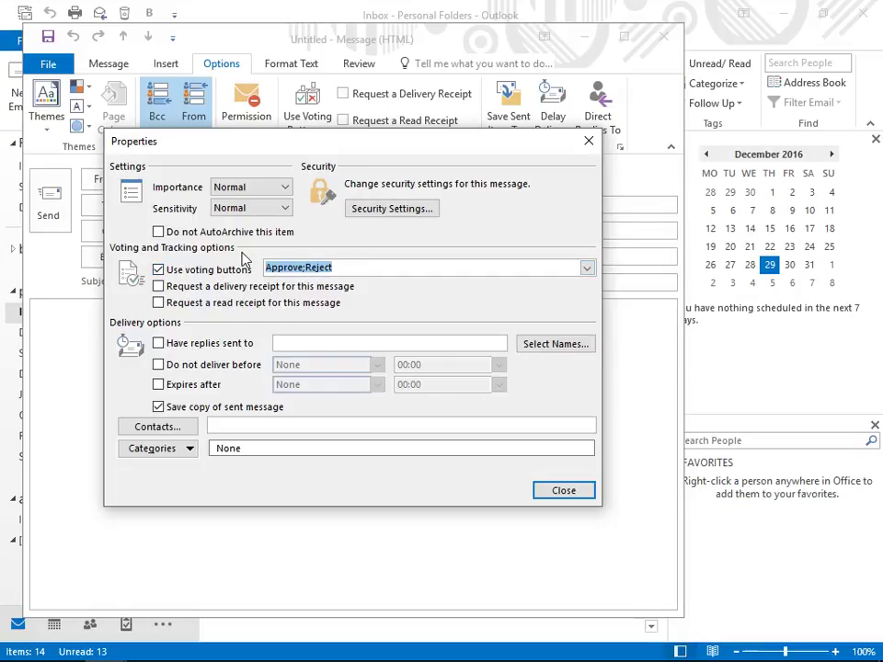
# Step: Set the custom voting choices to dec15;dec16;dec17 and close the Properties dialog
pyautogui.write('dec1')
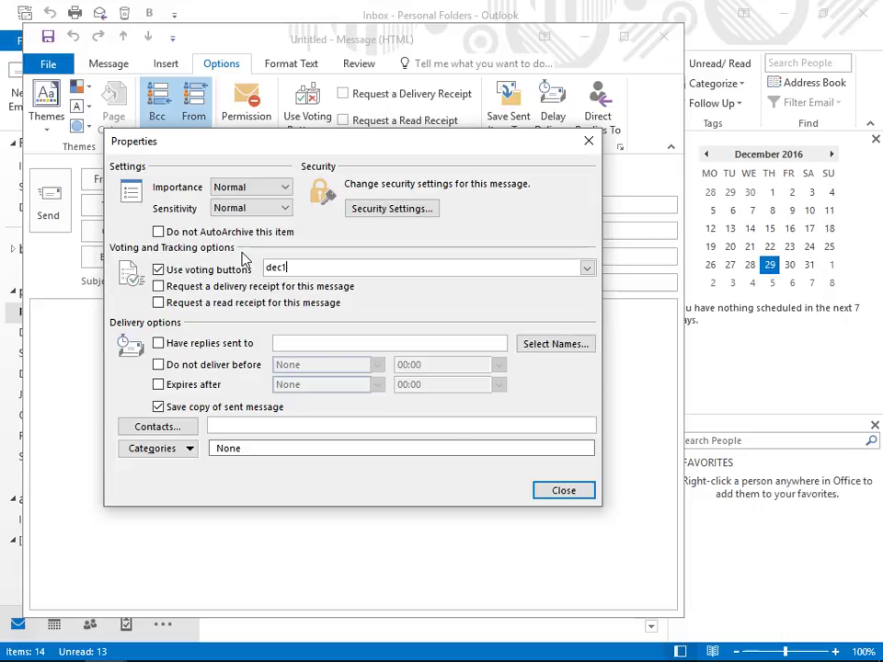
pyautogui.write('5;dec16;dec17')
pyautogui.click(548, 492)
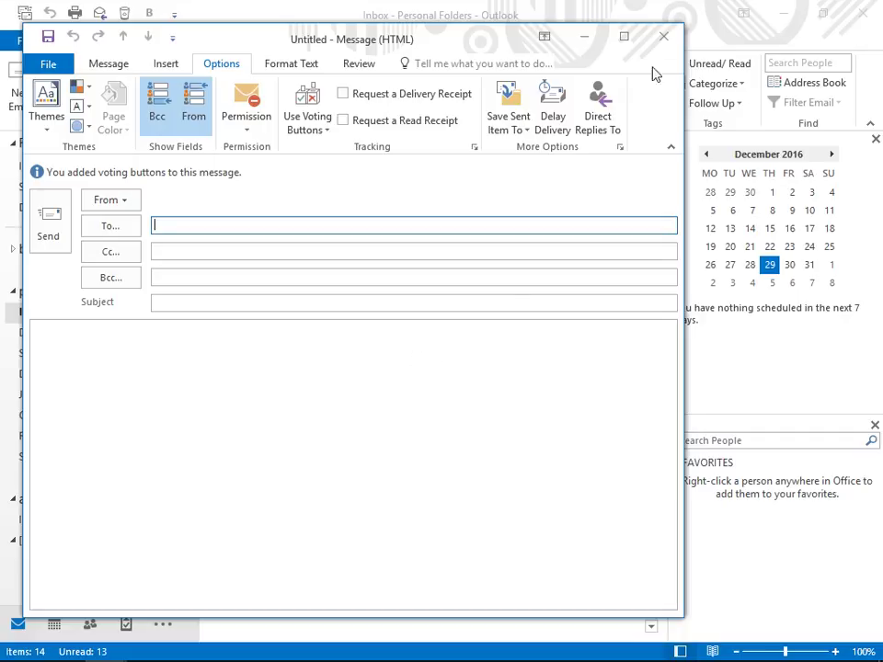
# Step: Direct replies to an alternate Gmail address, then close the draft without saving it
pyautogui.click(599, 116)
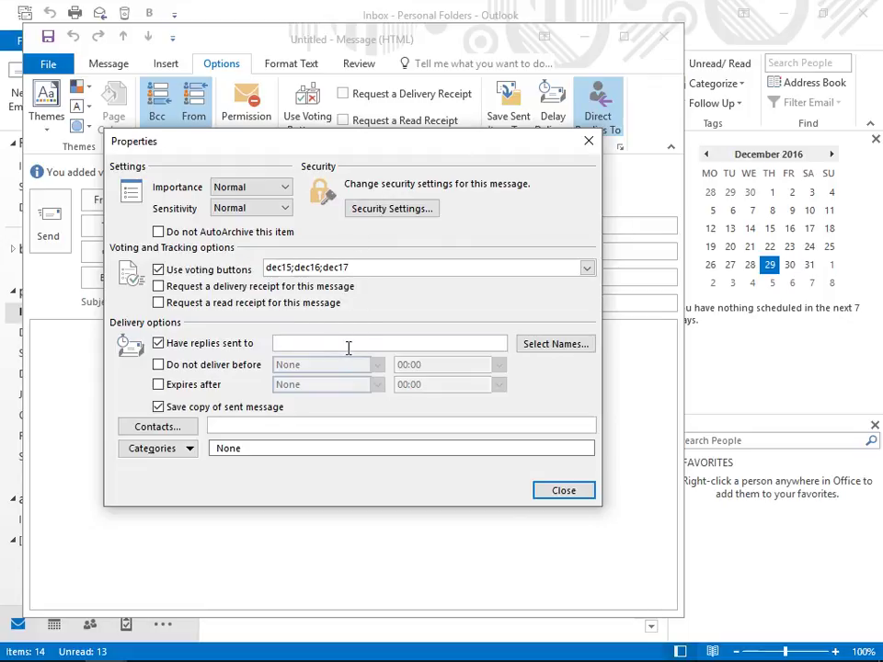
pyautogui.click(591, 490)
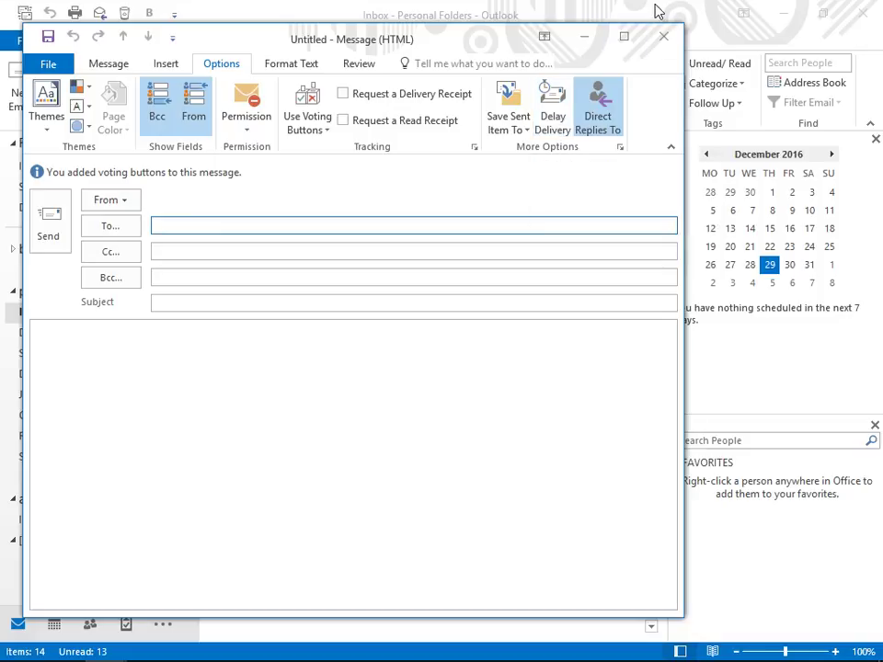
pyautogui.click(663, 45)
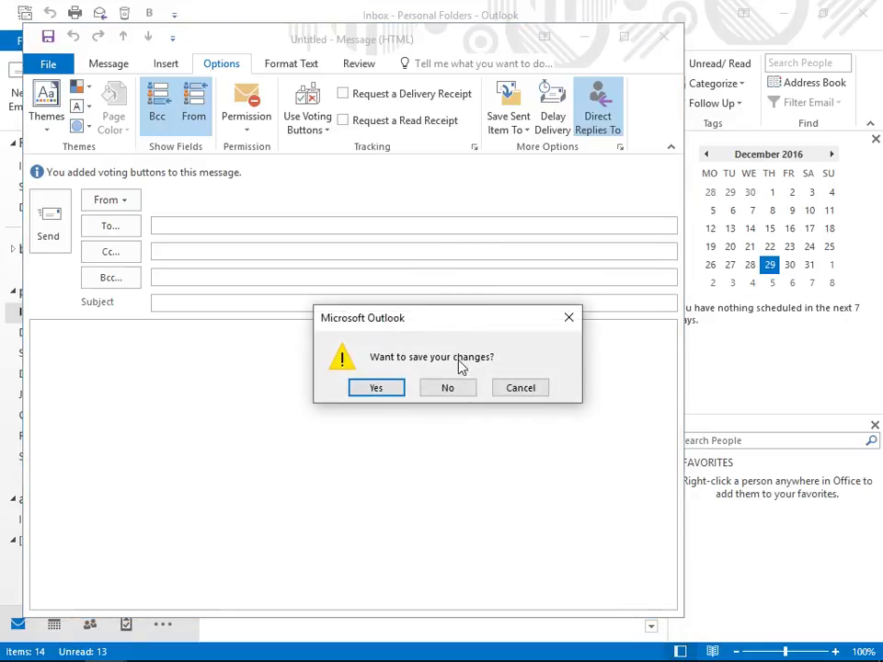
pyautogui.click(447, 386)
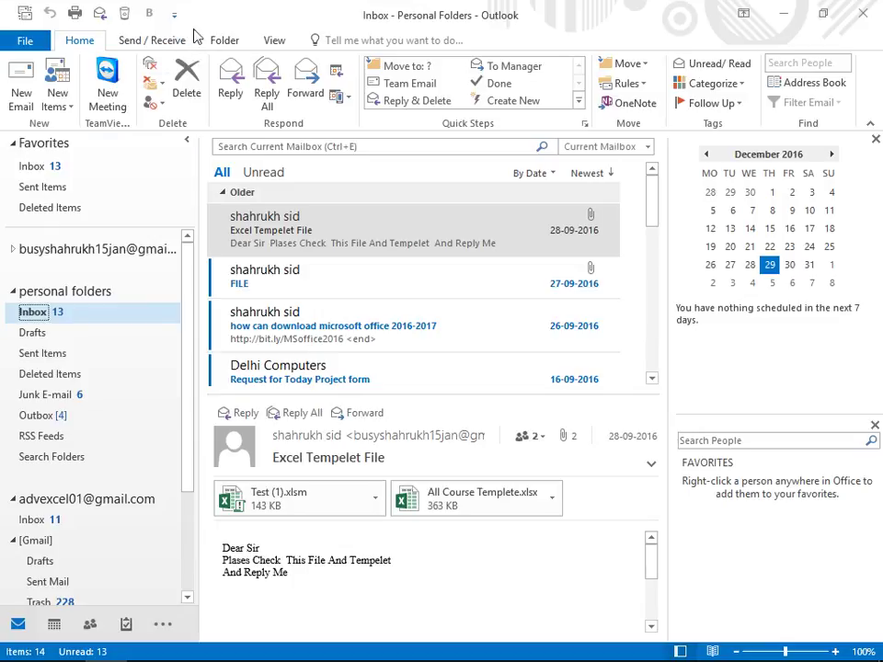
# Step: Create a new folder named 'sales' located in the first Gmail account's Inbox
pyautogui.click(219, 42)
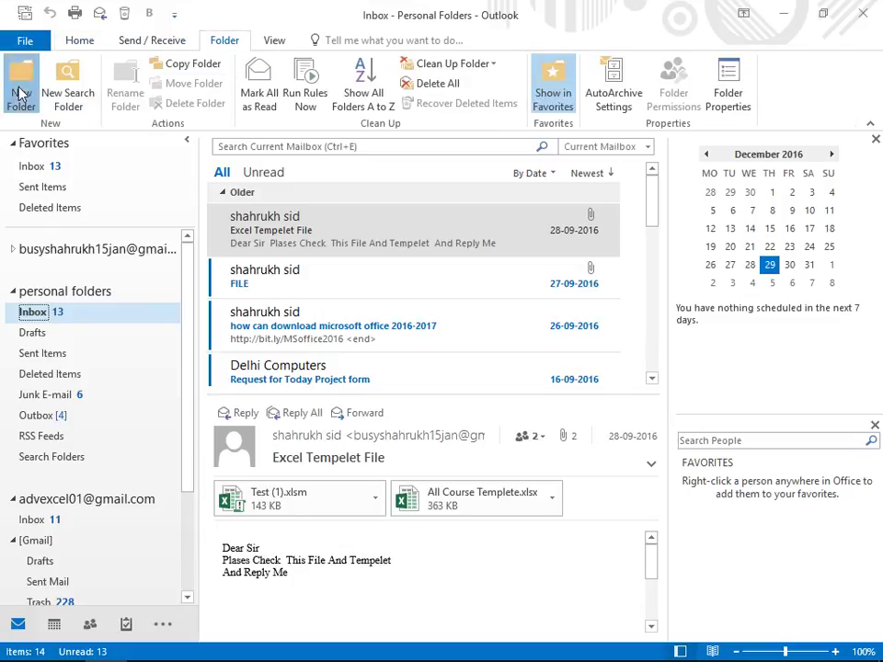
pyautogui.click(21, 88)
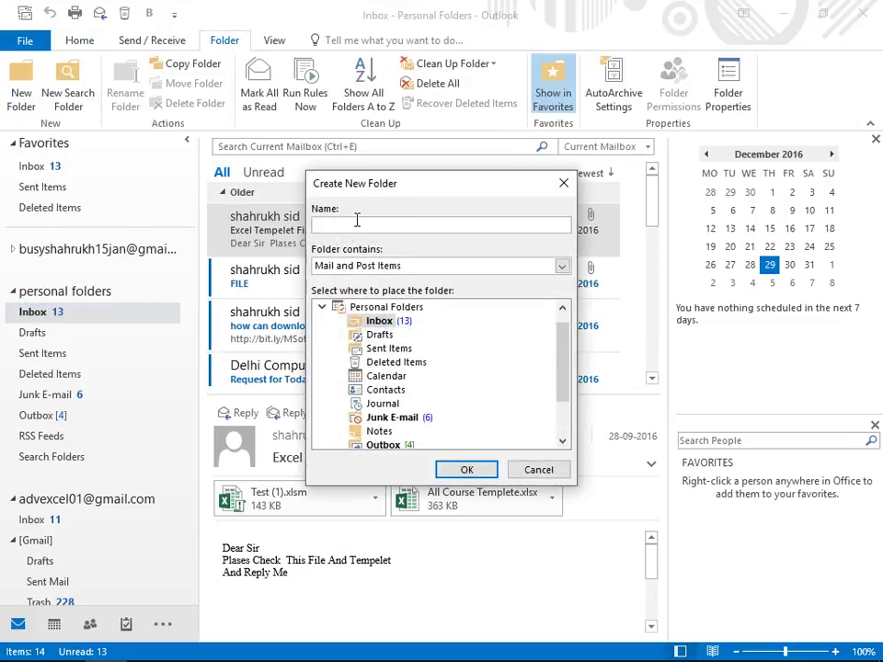
pyautogui.write('sales')
pyautogui.click(386, 350)
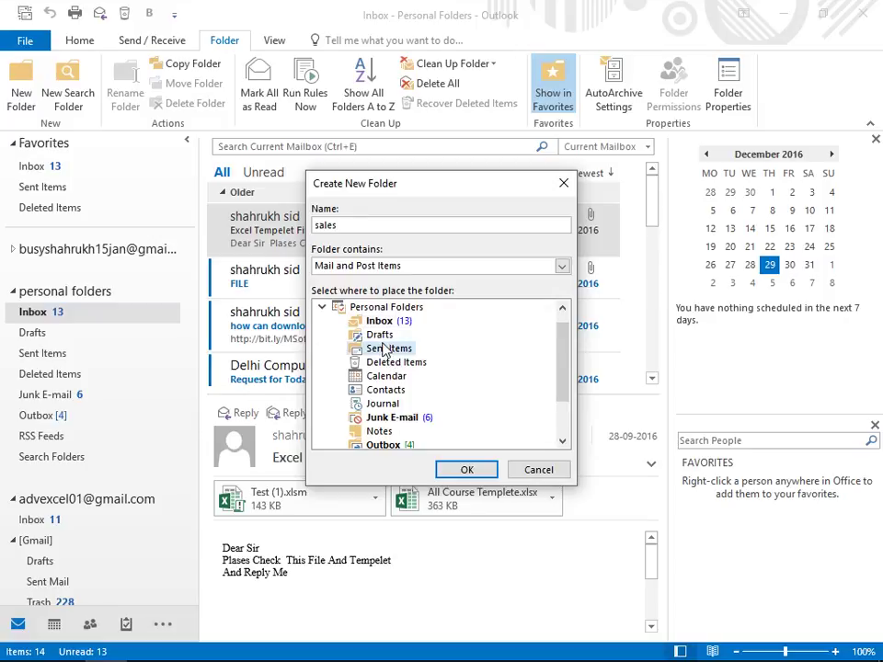
pyautogui.scroll(-2, 386, 352)
pyautogui.click(373, 432)
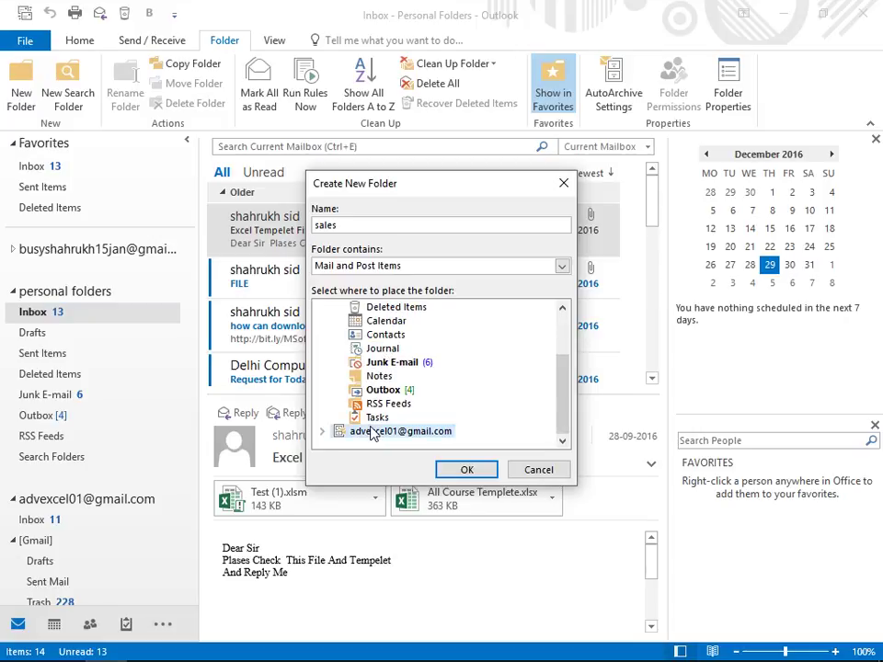
pyautogui.scroll(5, 372, 433)
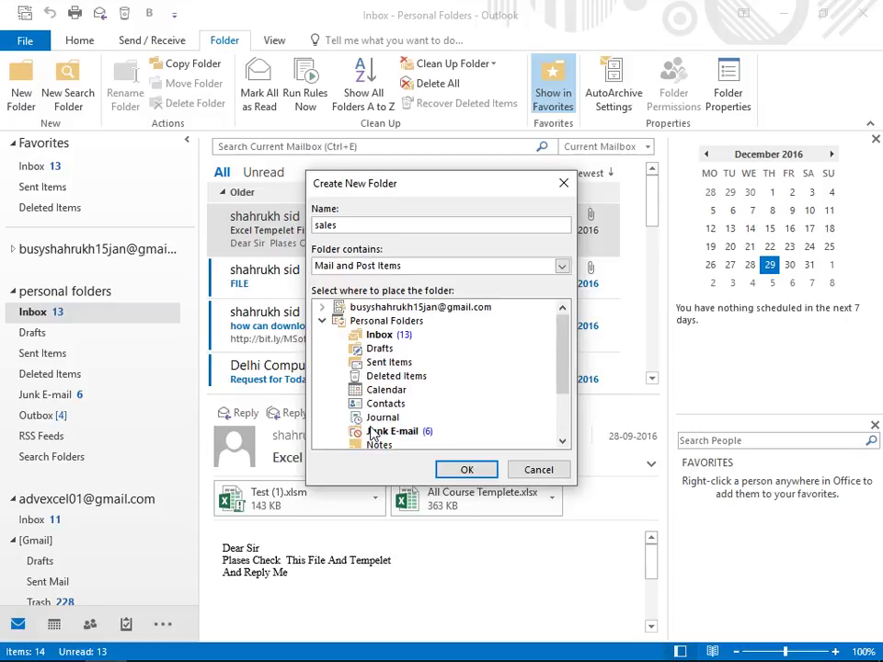
pyautogui.click(322, 308)
pyautogui.click(389, 311)
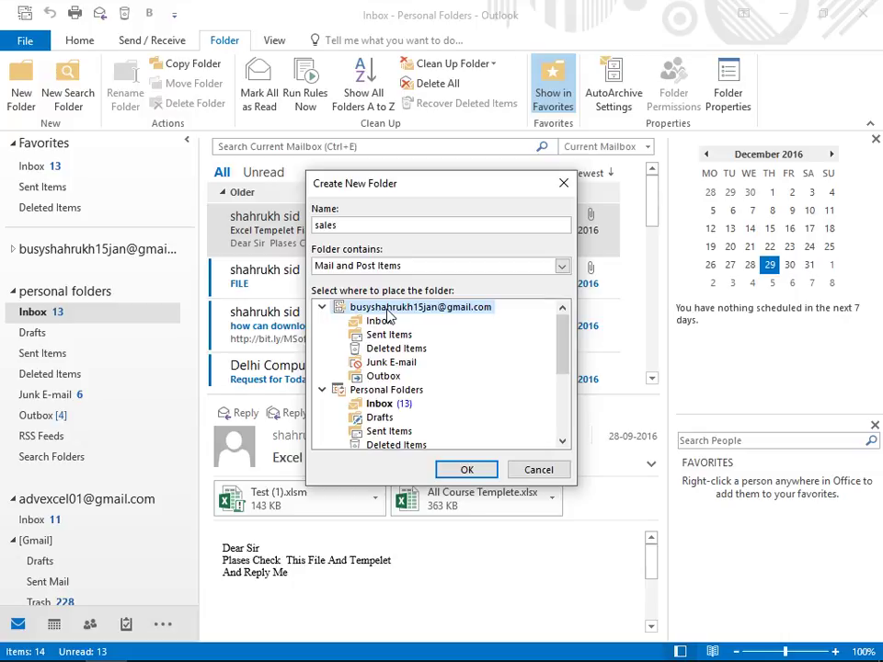
pyautogui.click(381, 320)
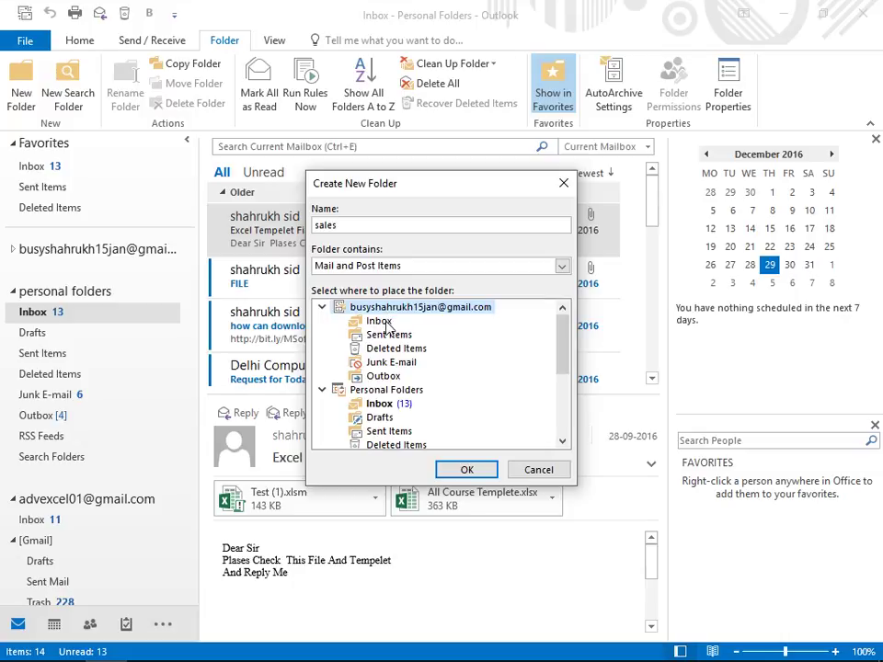
pyautogui.click(455, 471)
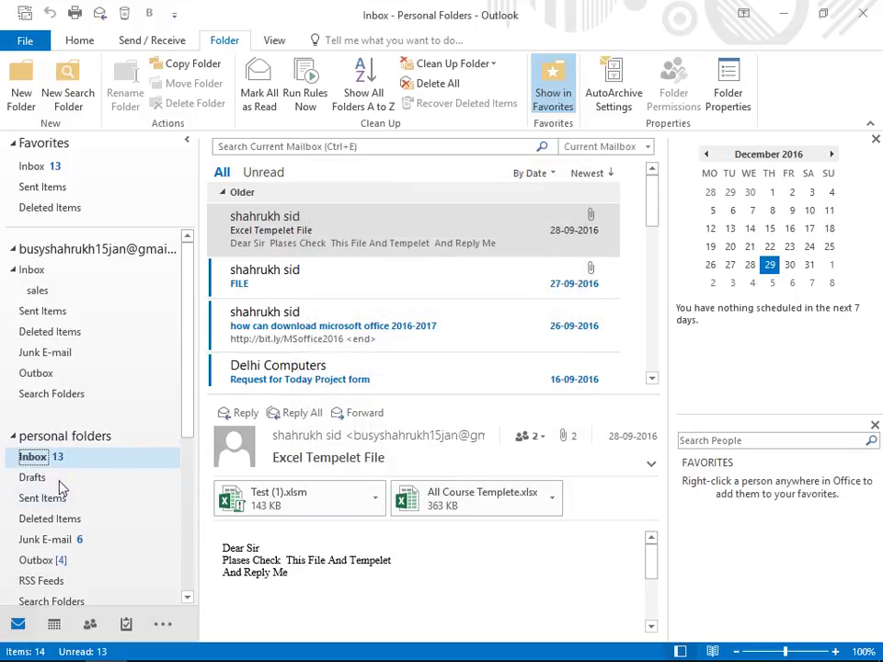
# Step: Browse the sales subfolder, Sent Items and Deleted Items, ending on the account's Inbox
pyautogui.click(48, 292)
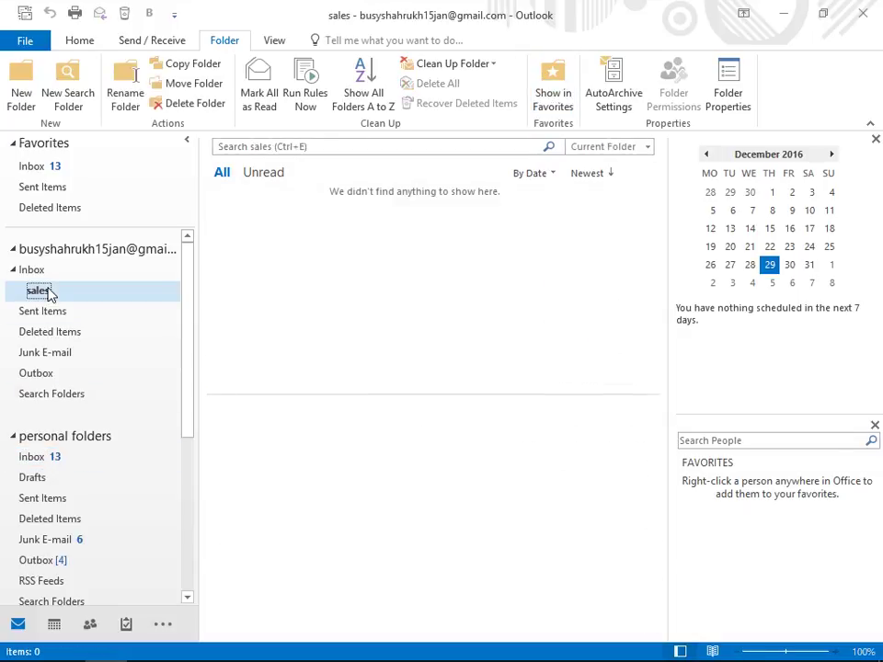
pyautogui.click(42, 276)
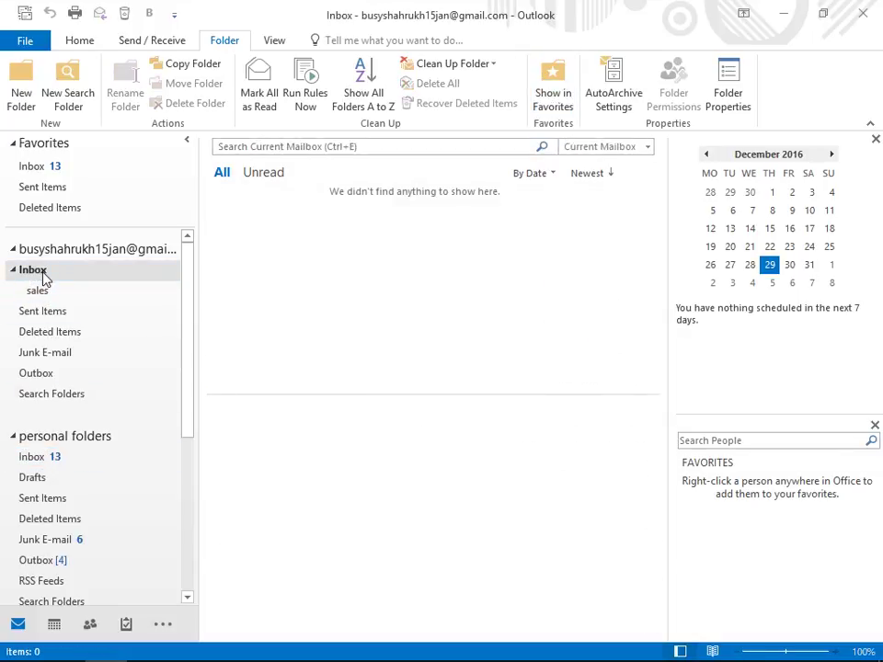
pyautogui.click(43, 277)
pyautogui.doubleClick(74, 273)
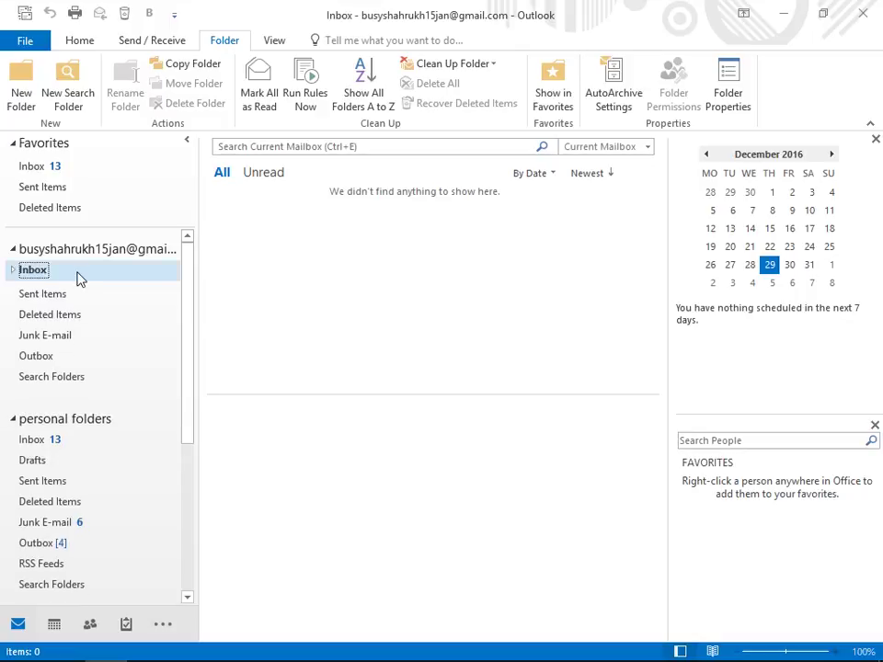
pyautogui.doubleClick(75, 275)
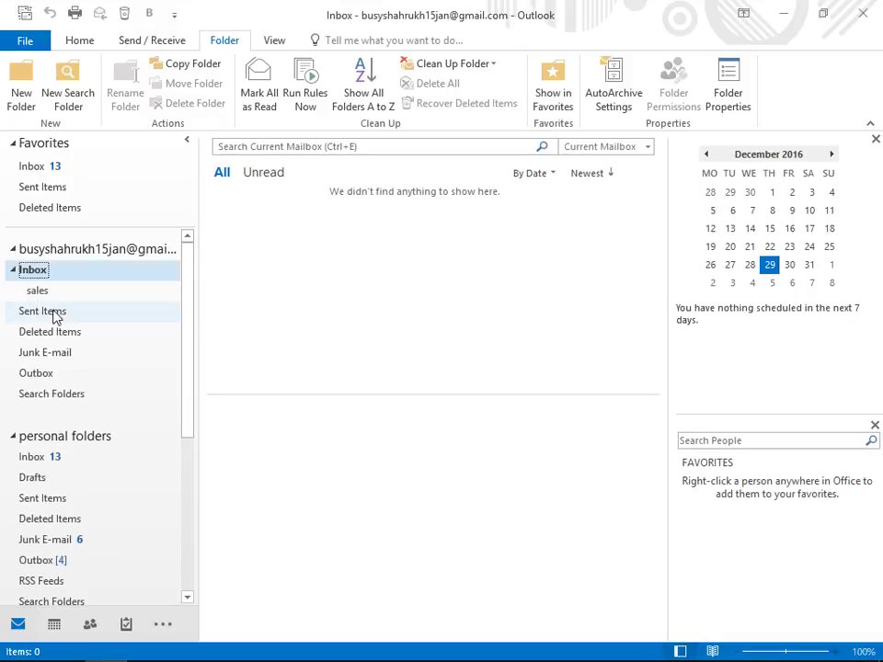
pyautogui.click(57, 292)
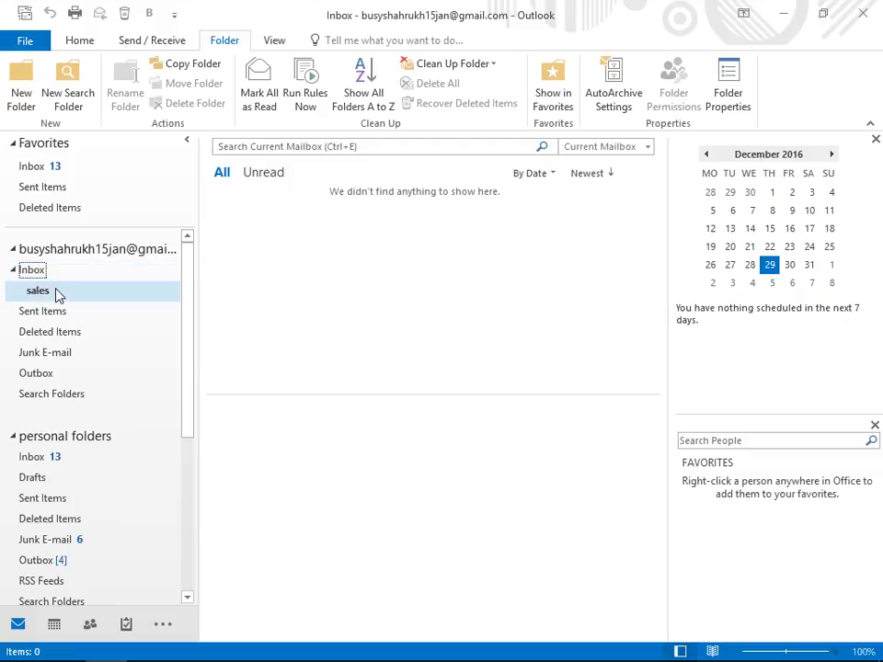
pyautogui.click(64, 311)
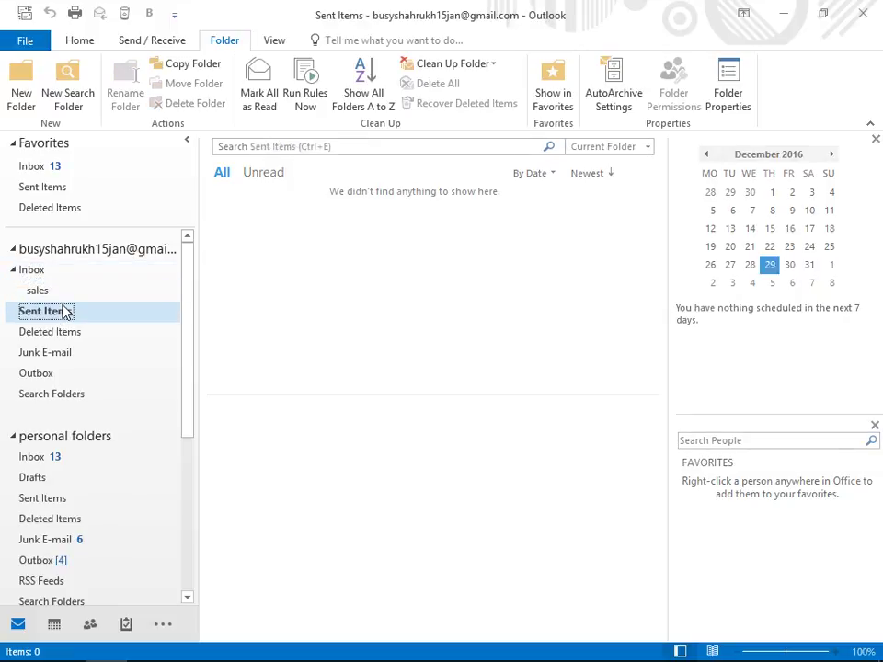
pyautogui.click(64, 334)
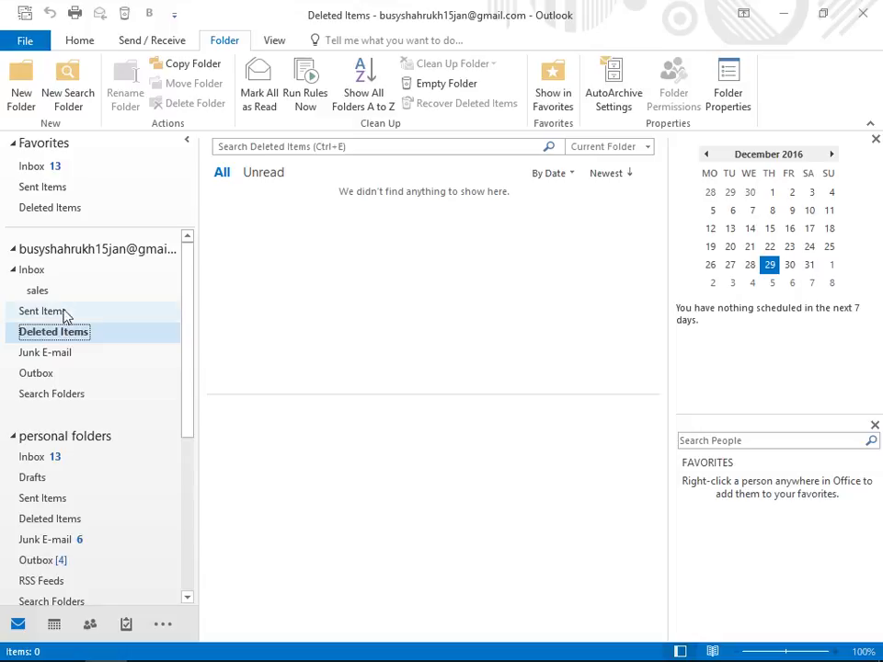
pyautogui.click(64, 271)
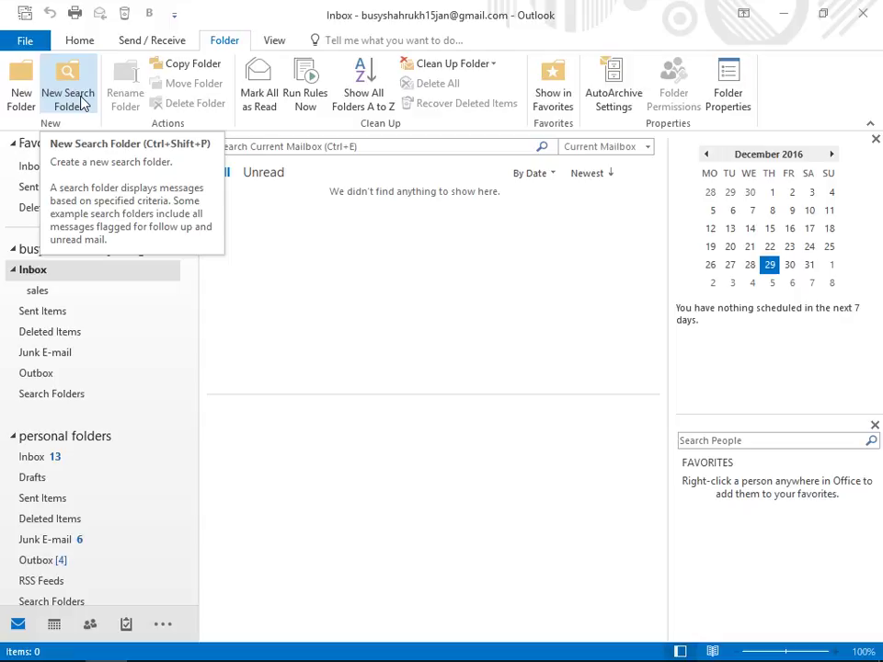
# Step: Create an Unread mail search folder after the Important mail one fails, then collapse Search Folders
pyautogui.click(83, 103)
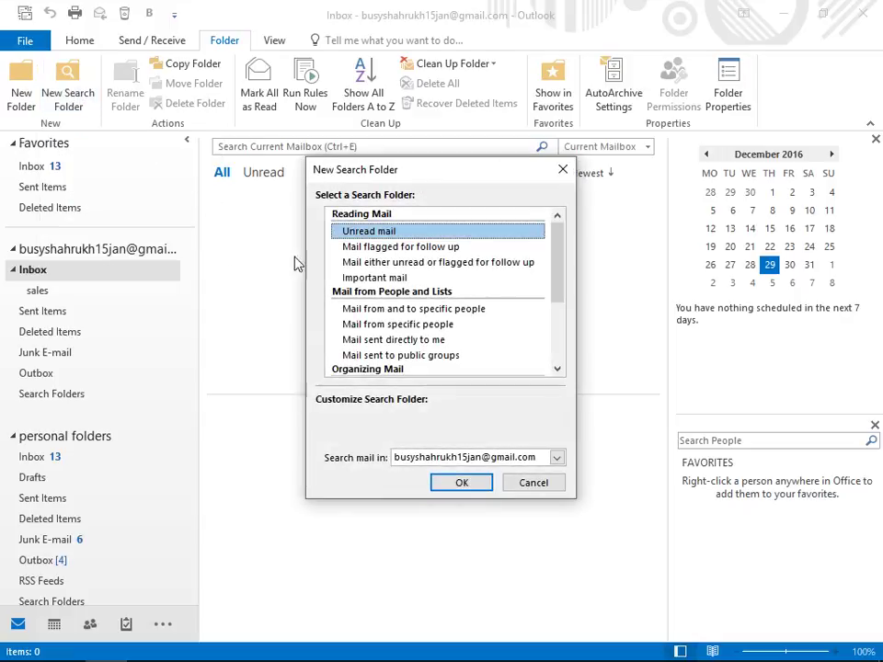
pyautogui.click(381, 281)
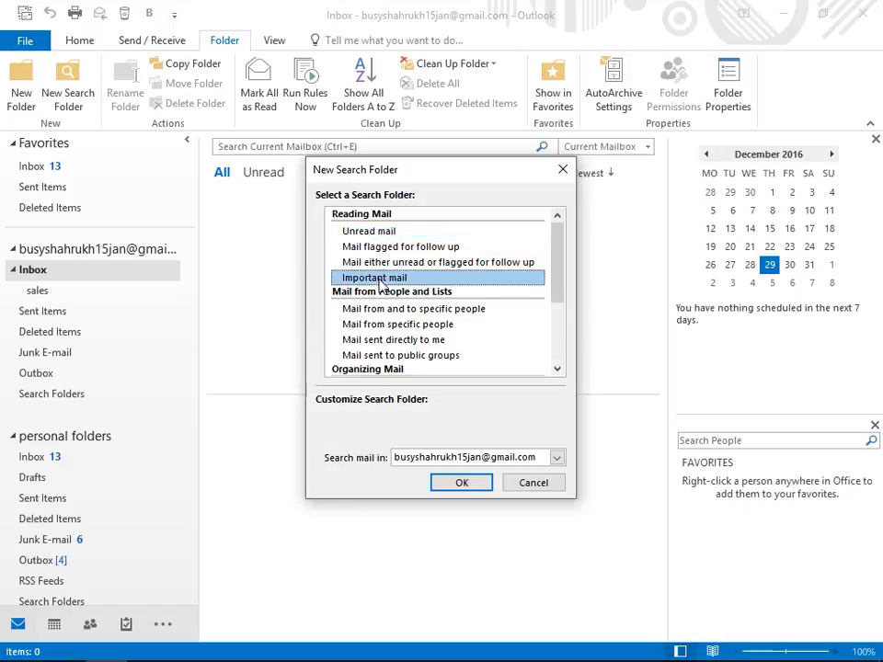
pyautogui.click(464, 486)
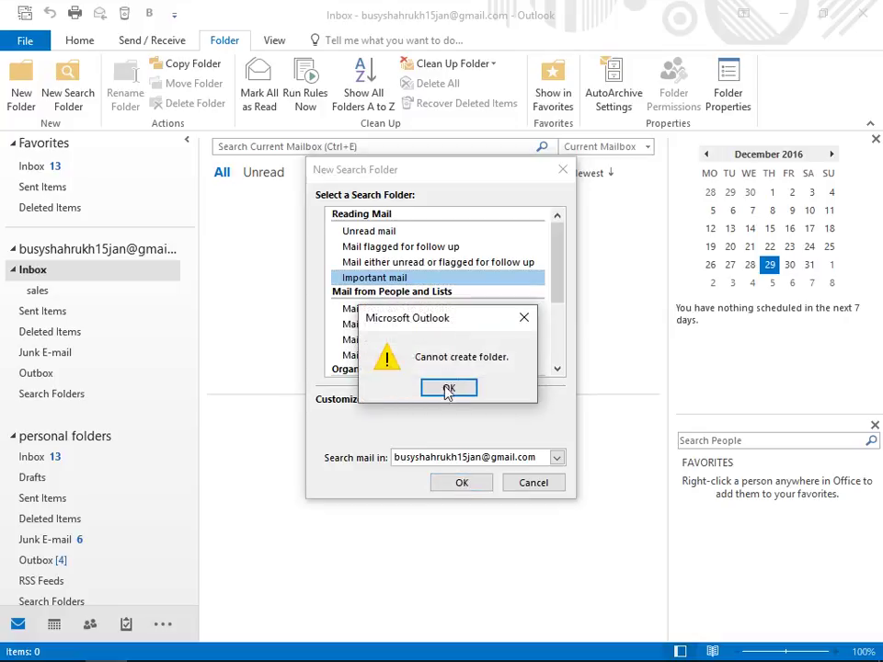
pyautogui.click(449, 387)
pyautogui.doubleClick(382, 232)
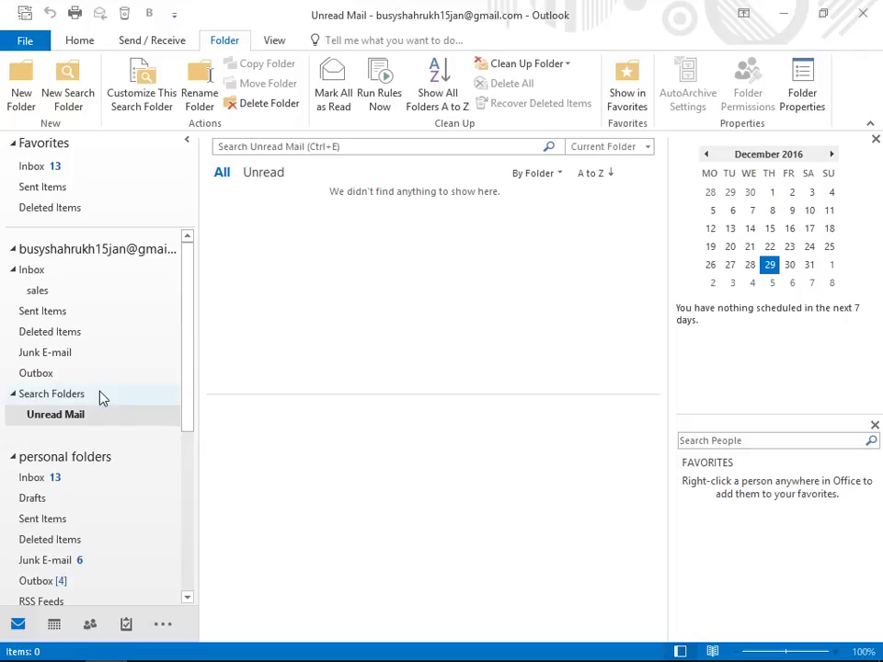
pyautogui.doubleClick(65, 399)
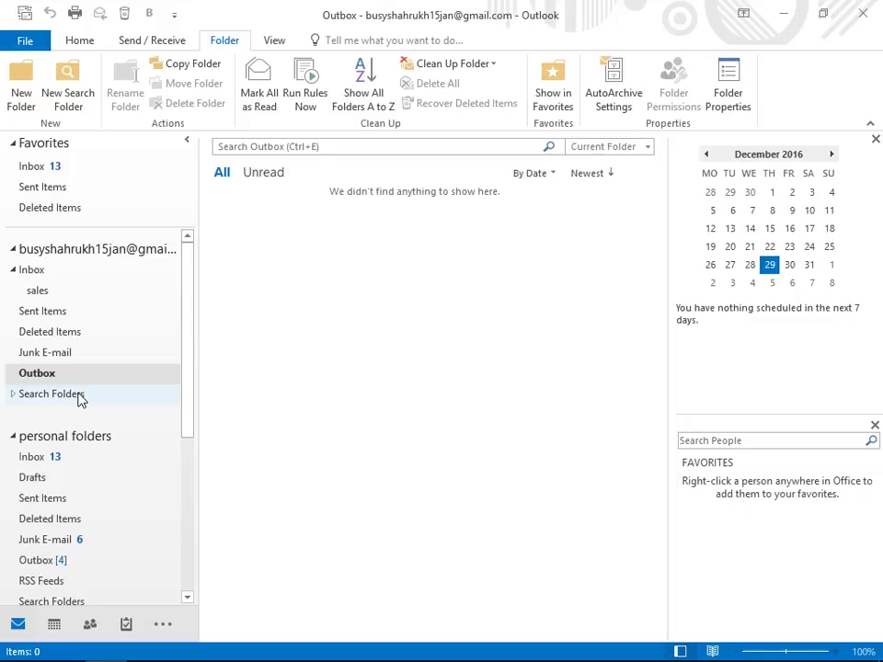
# Step: Create a Categorized mail search folder from Organizing Mail and select it
pyautogui.click(66, 90)
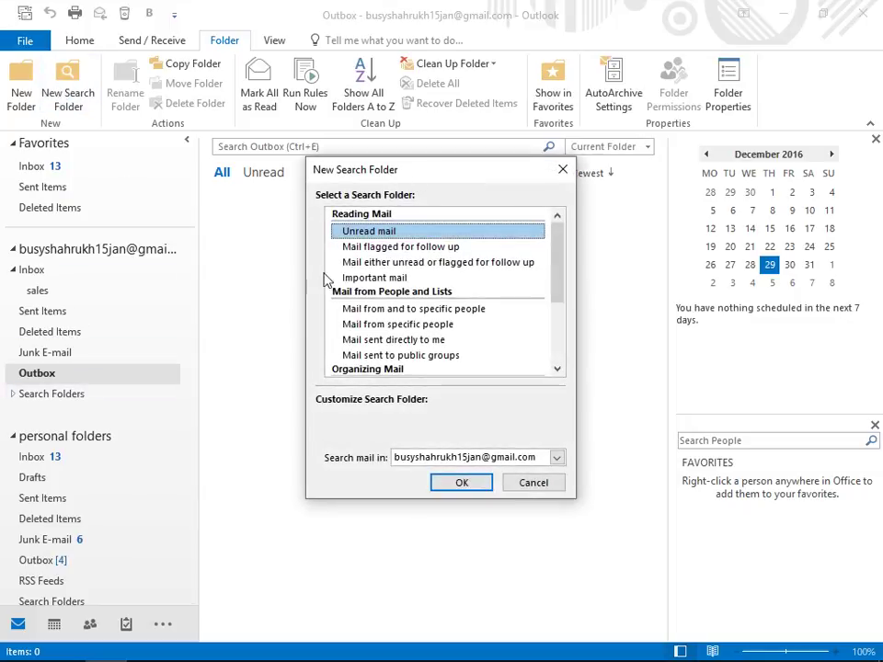
pyautogui.moveTo(560, 278); pyautogui.dragTo(528, 178)
pyautogui.doubleClick(344, 374)
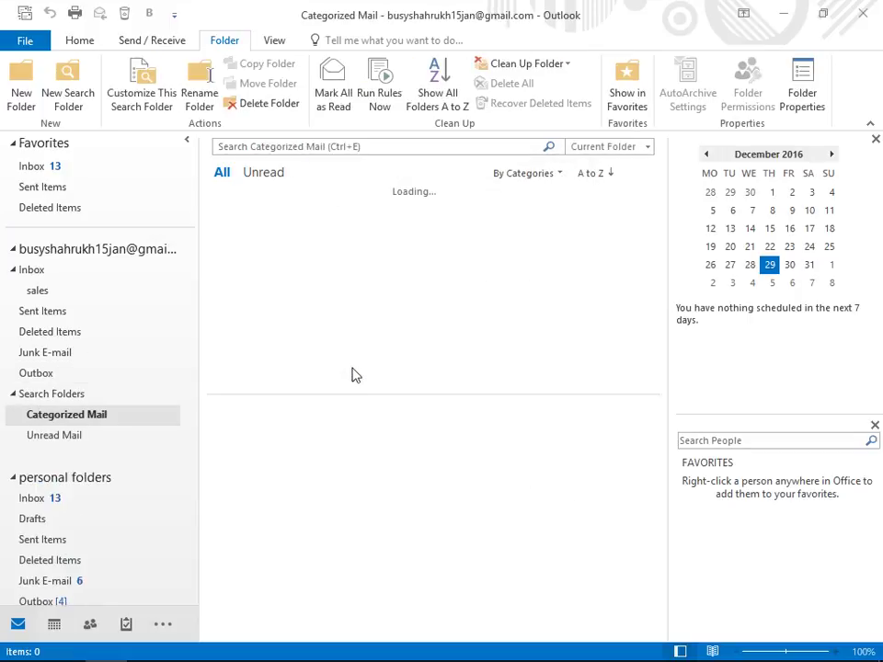
pyautogui.click(92, 419)
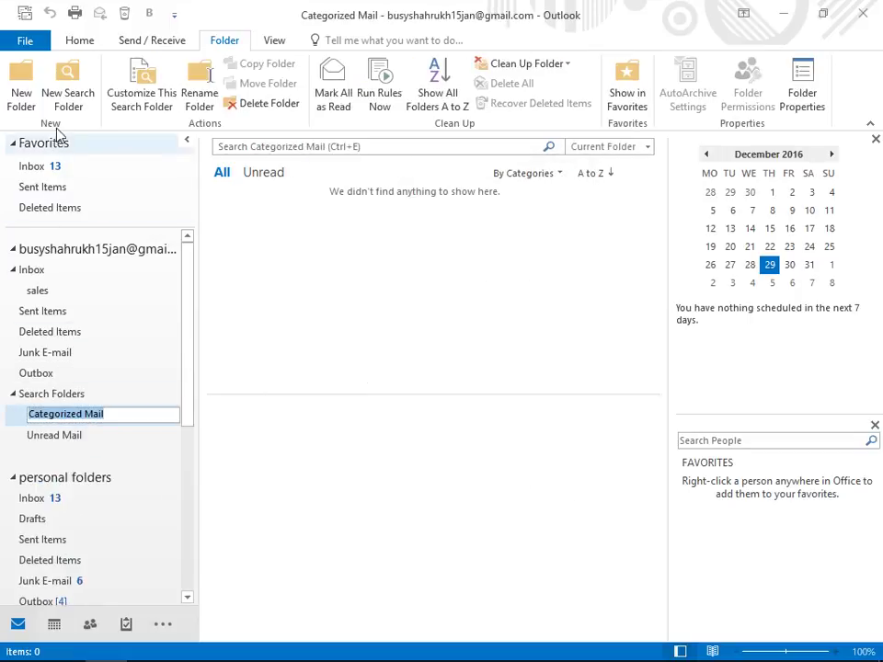
# Step: Abandon a custom search folder and create another Unread mail search folder instead, named Unread Mail1
pyautogui.click(67, 98)
pyautogui.scroll(-3, 348, 299)
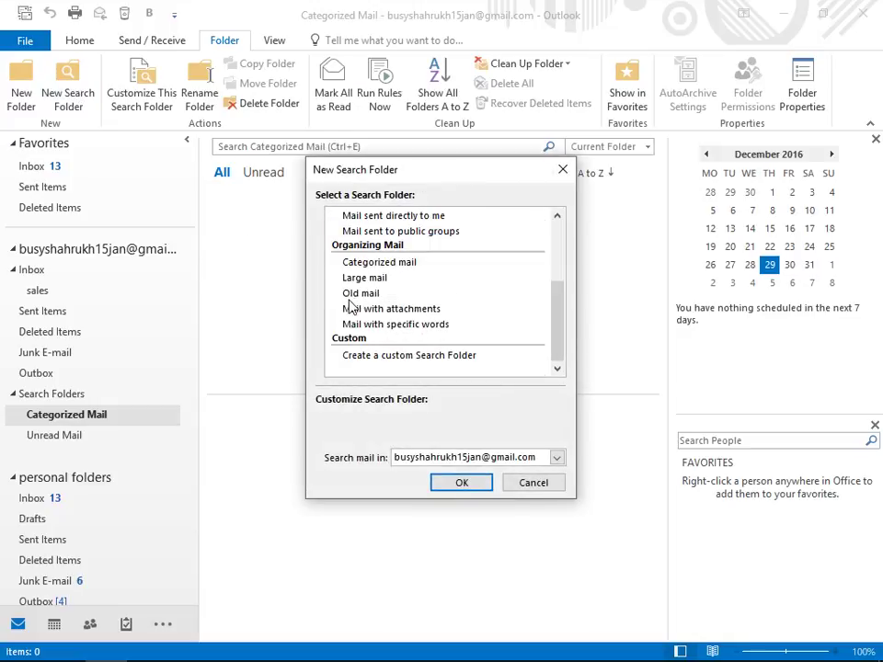
pyautogui.click(361, 357)
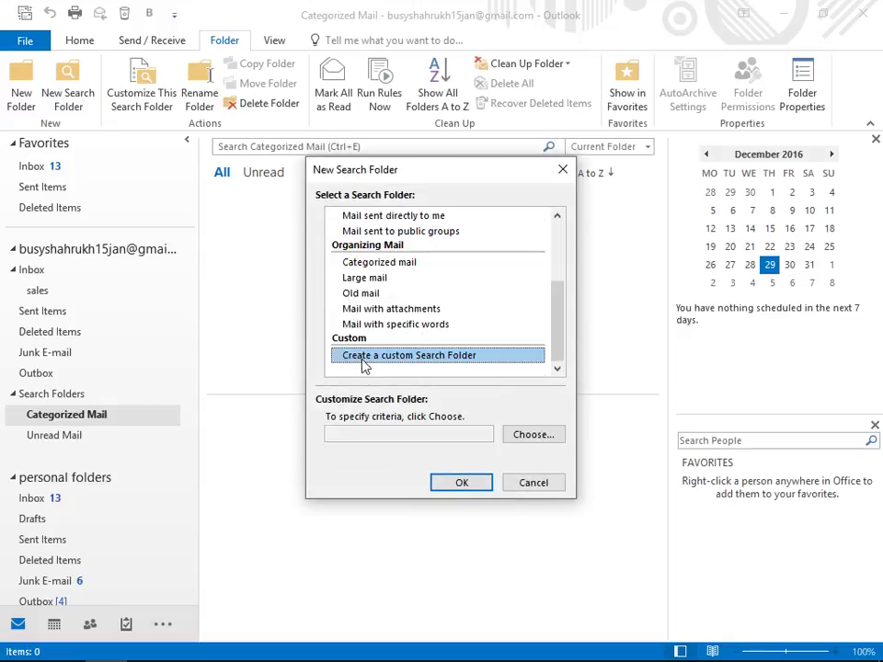
pyautogui.click(527, 440)
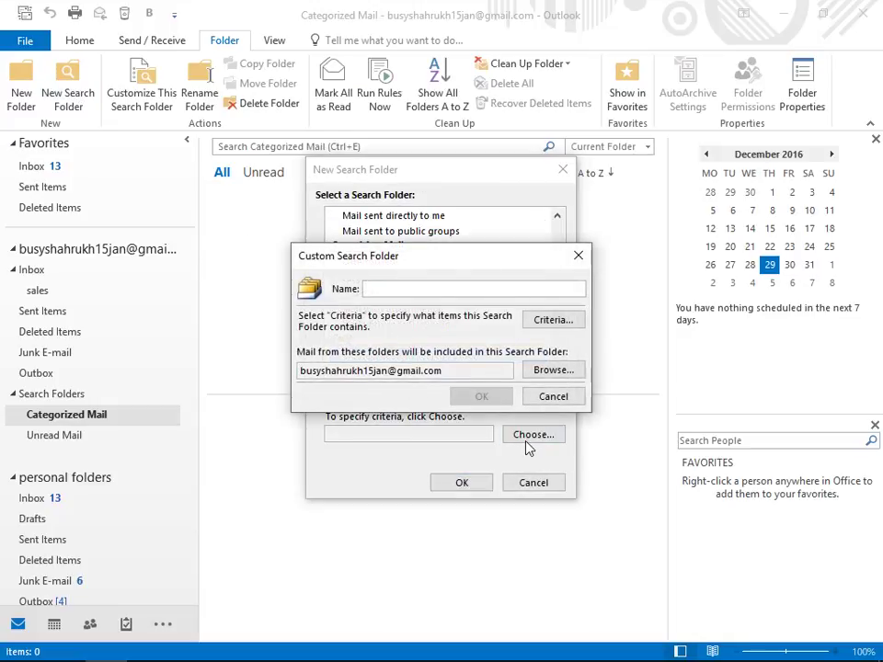
pyautogui.click(555, 401)
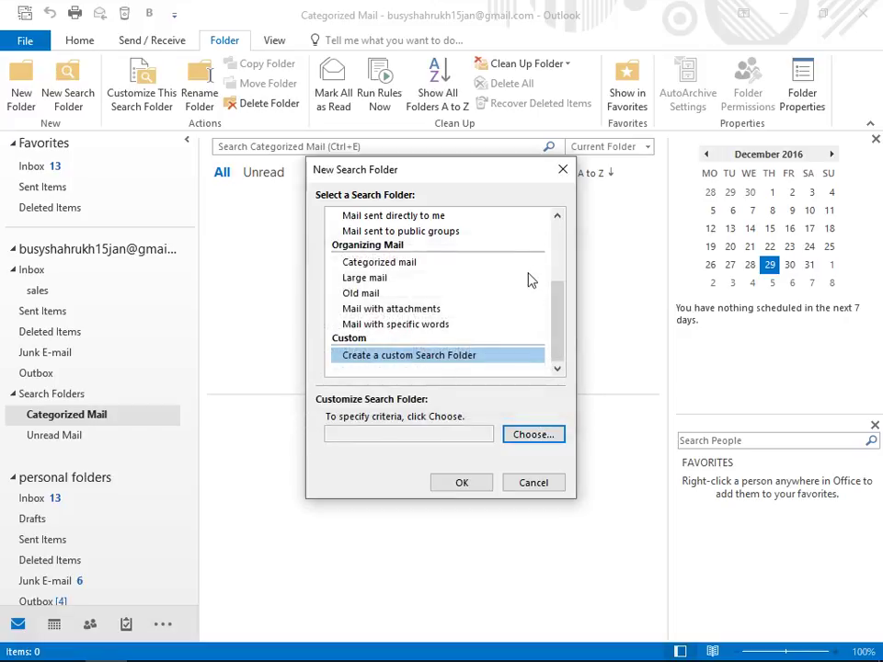
pyautogui.click(380, 294)
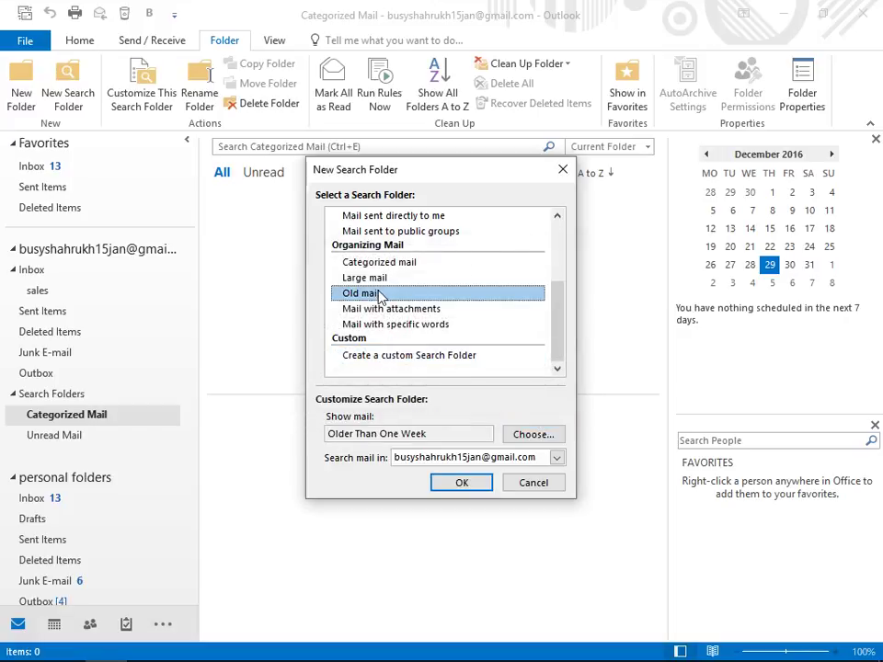
pyautogui.scroll(3, 414, 291)
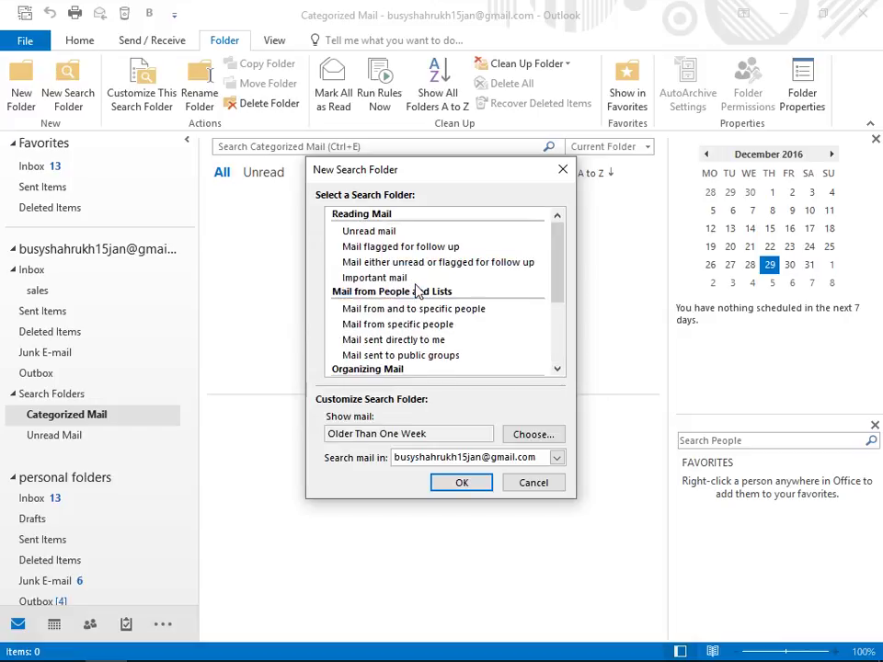
pyautogui.click(387, 235)
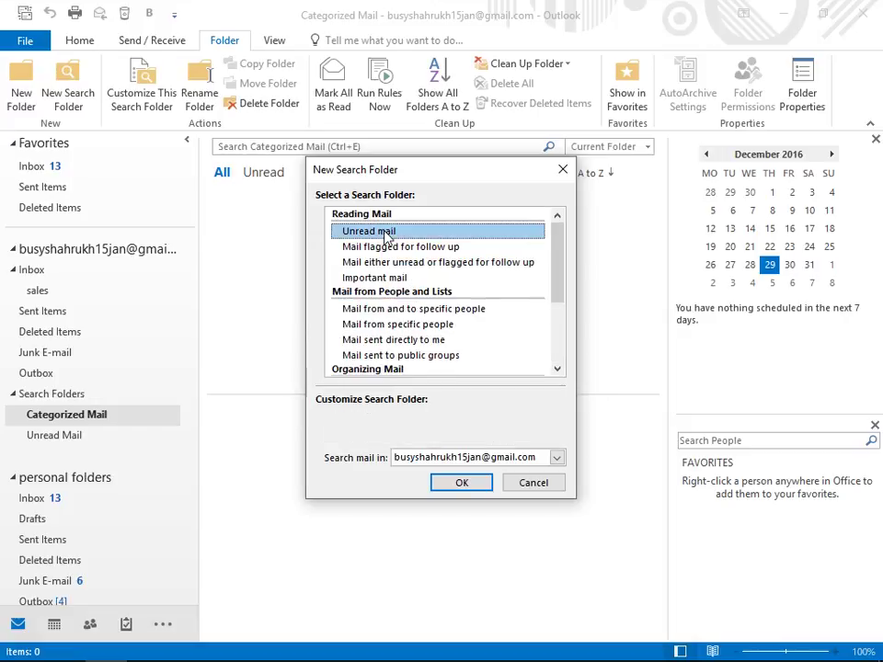
pyautogui.click(460, 485)
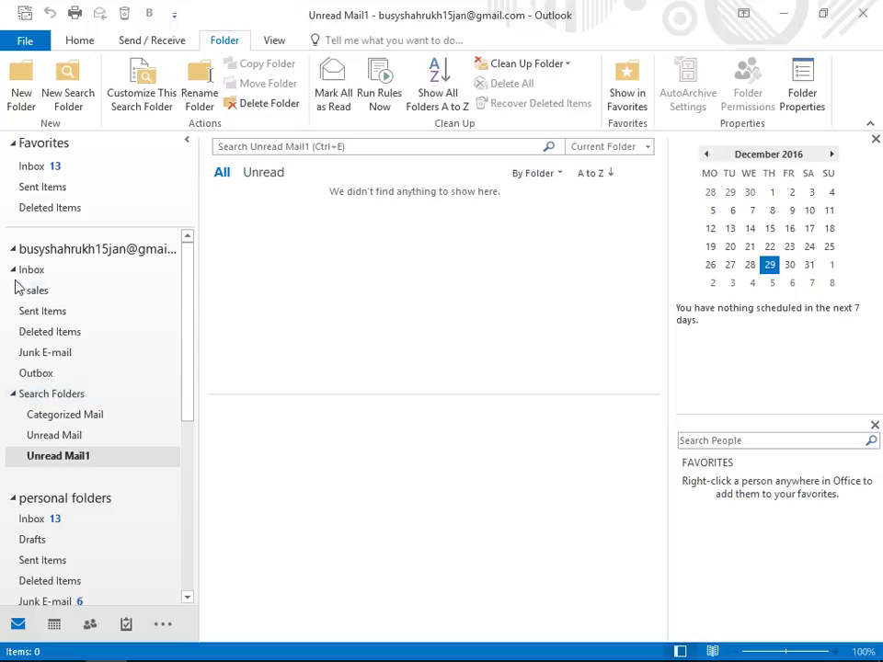
pyautogui.click(78, 44)
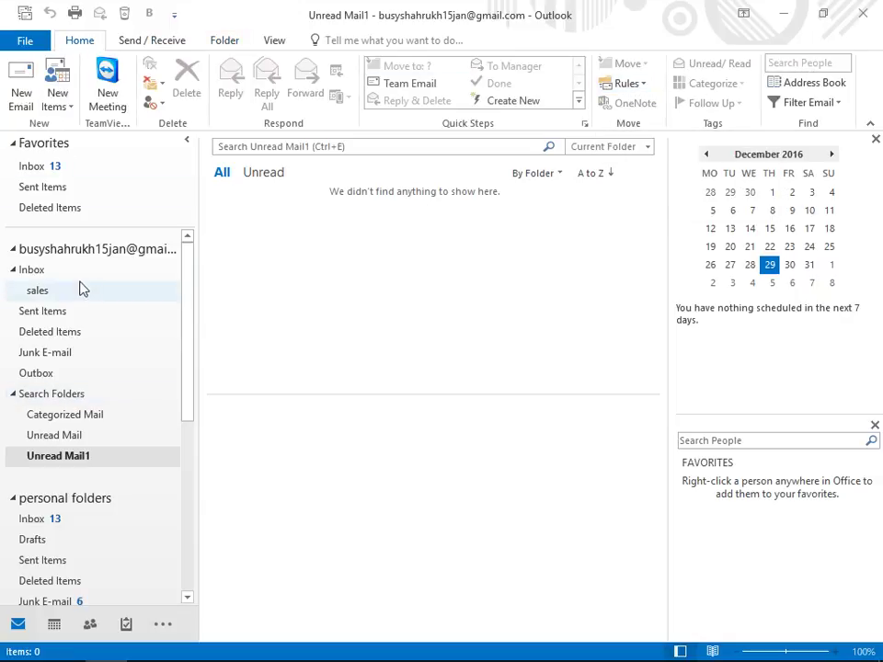
# Step: Return to the account's Inbox and repeatedly try Manage Rules & Alerts from the Rules list
pyautogui.click(52, 273)
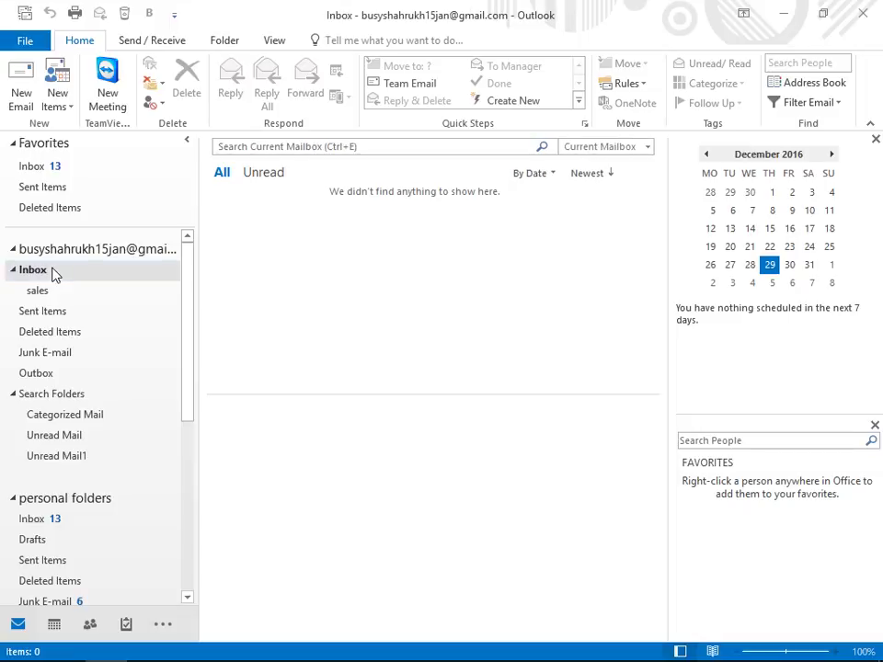
pyautogui.click(614, 86)
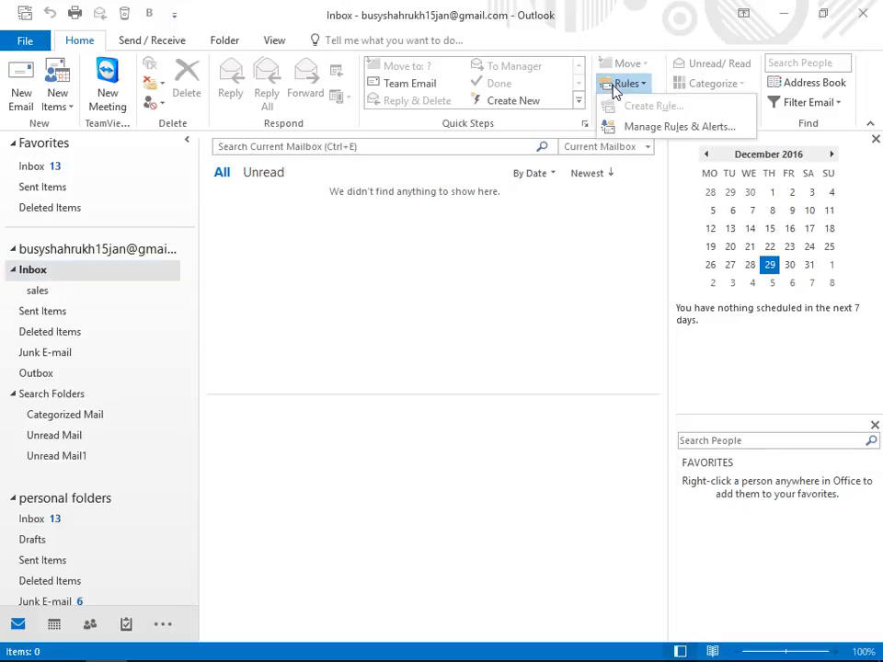
pyautogui.click(622, 131)
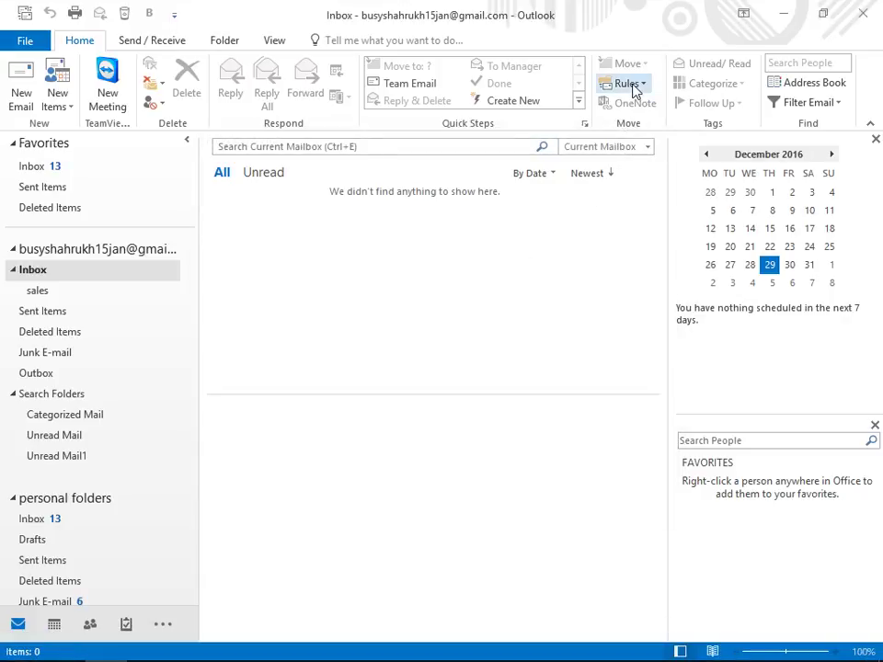
pyautogui.click(630, 85)
pyautogui.click(631, 131)
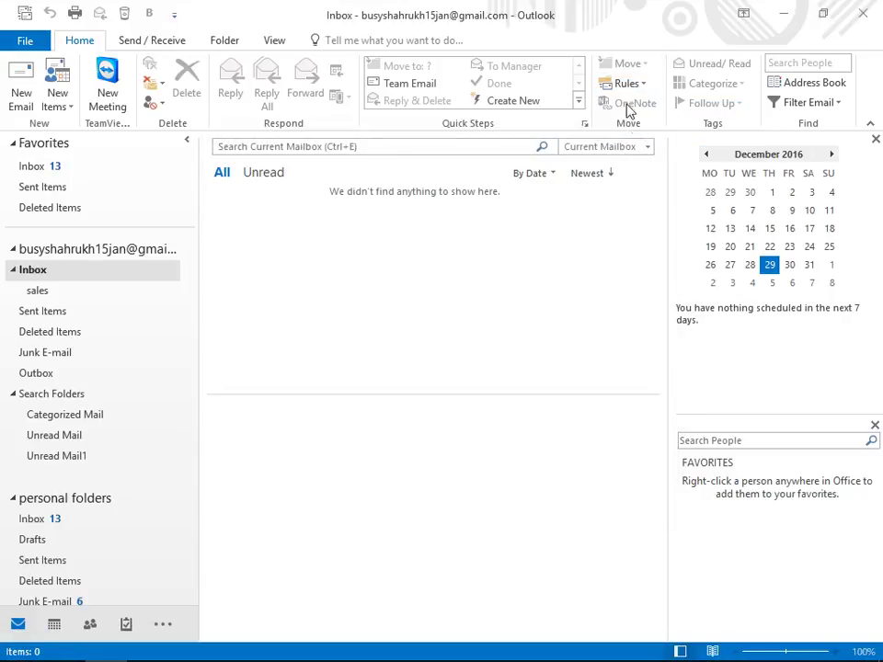
pyautogui.click(627, 85)
pyautogui.click(629, 127)
pyautogui.click(627, 90)
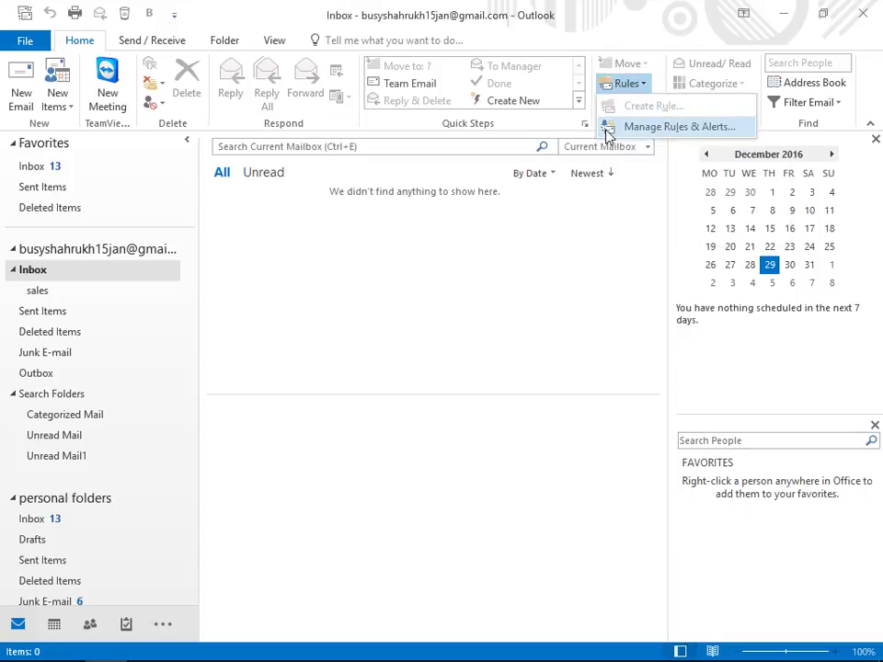
pyautogui.click(23, 37)
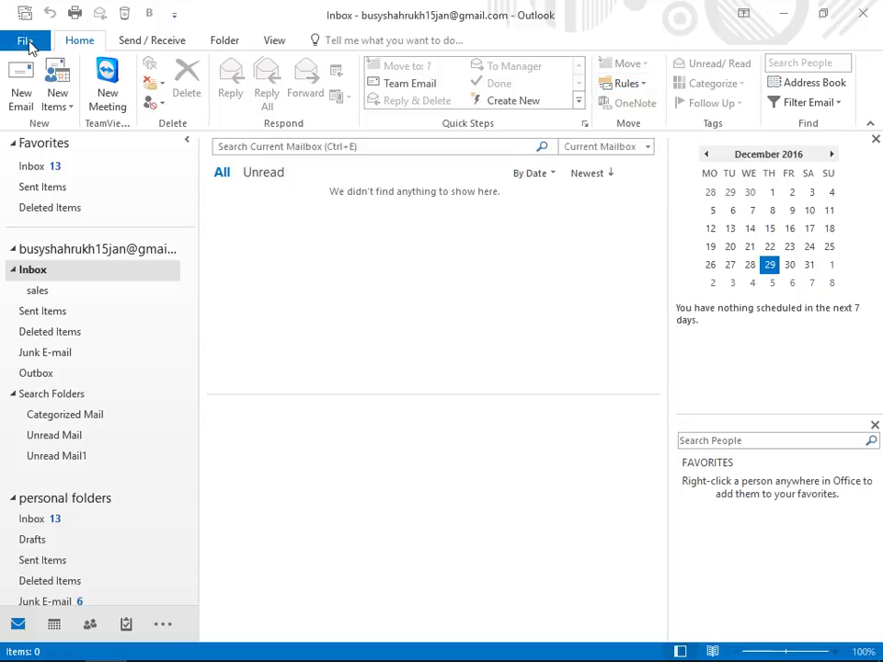
pyautogui.click(23, 37)
pyautogui.click(221, 410)
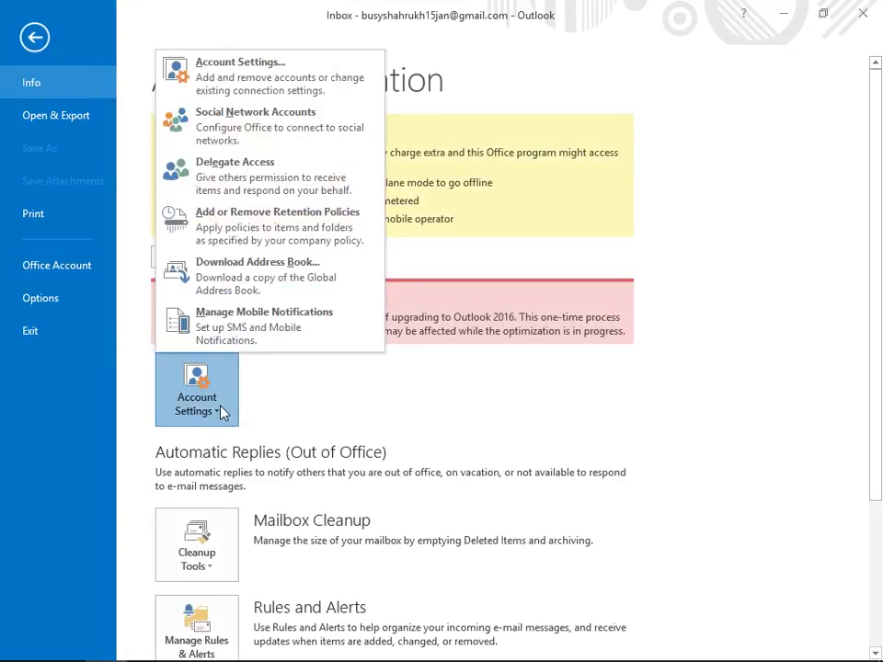
pyautogui.click(247, 62)
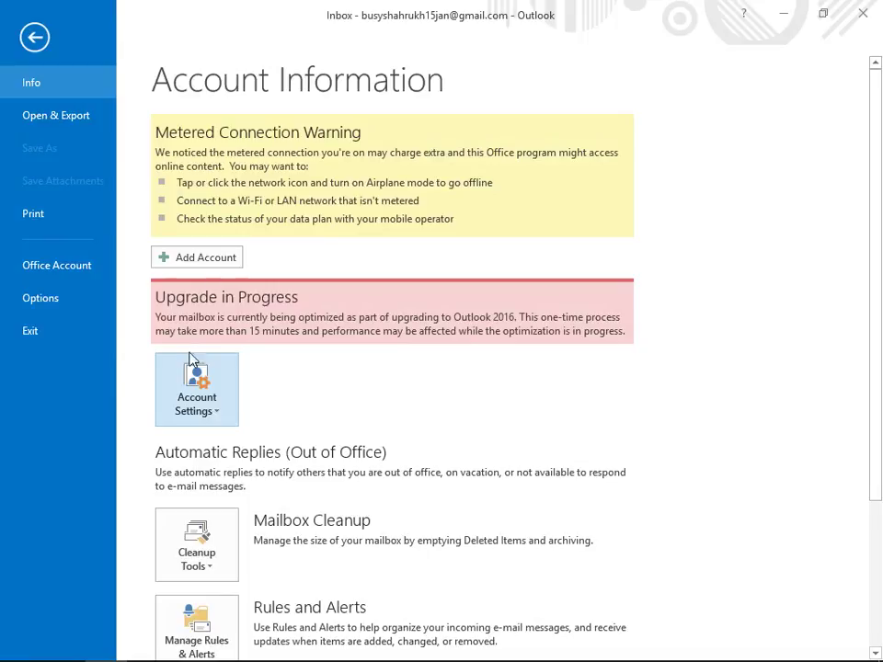
pyautogui.click(189, 403)
pyautogui.click(197, 66)
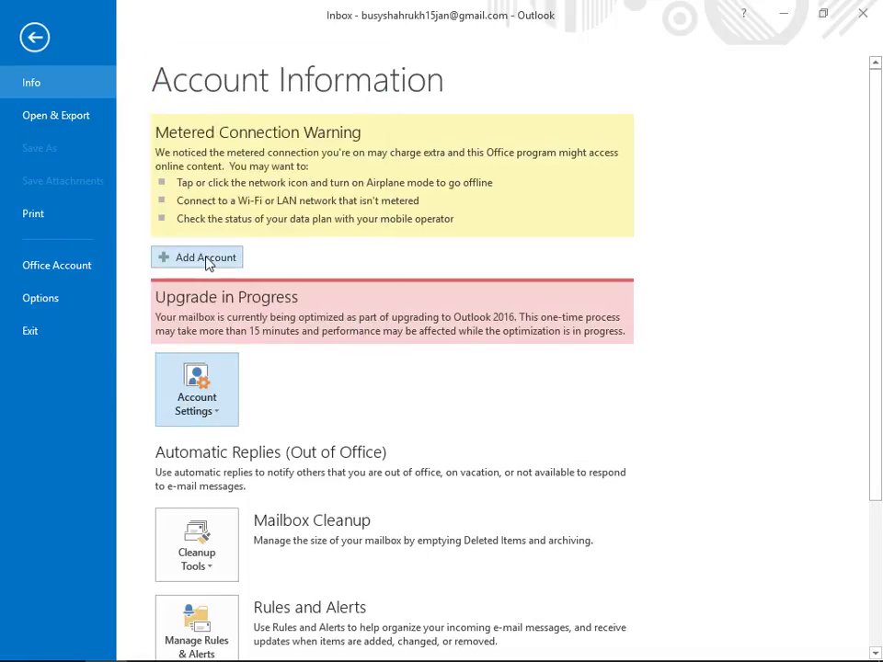
pyautogui.click(174, 394)
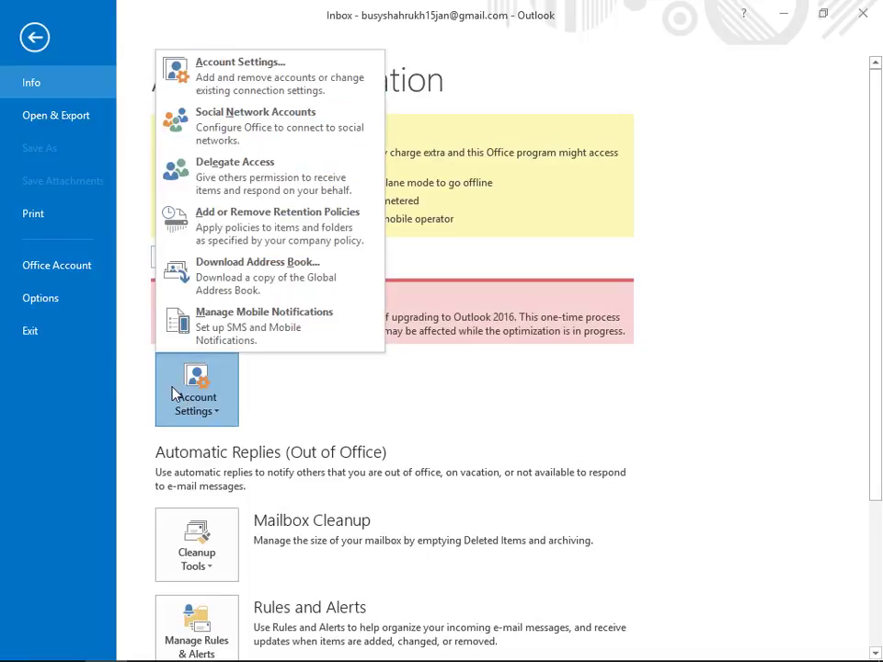
pyautogui.click(247, 81)
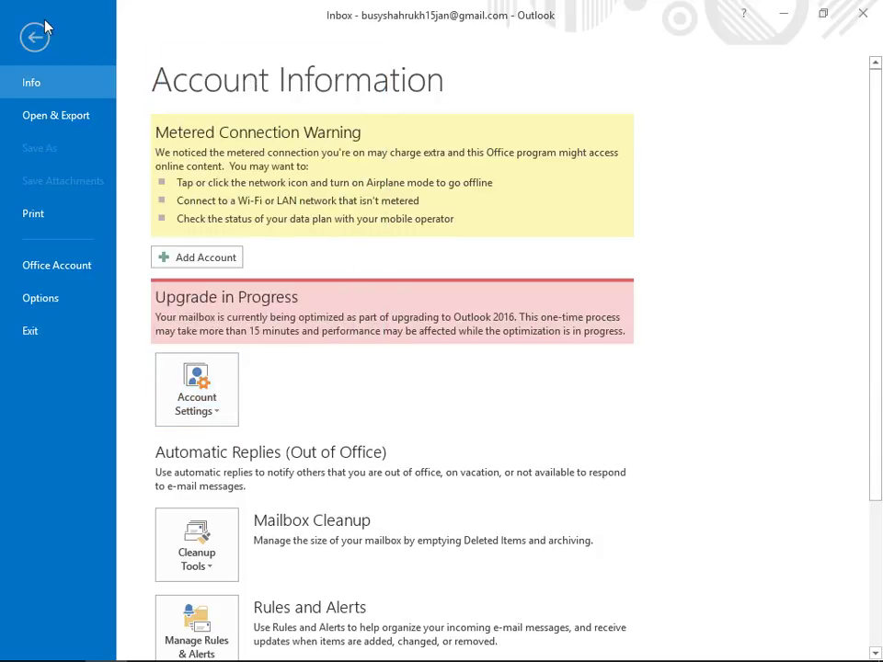
pyautogui.click(34, 37)
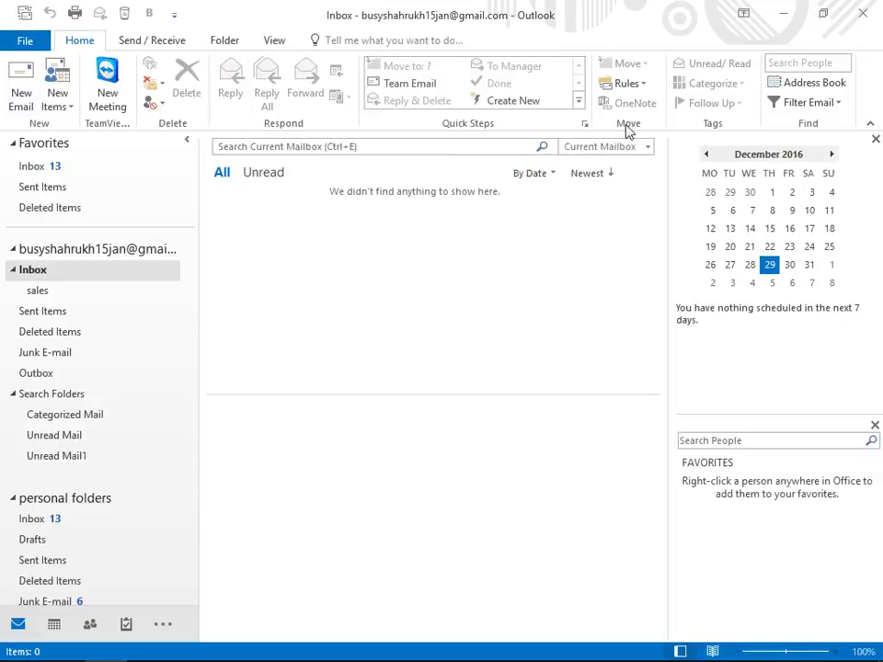
pyautogui.click(628, 84)
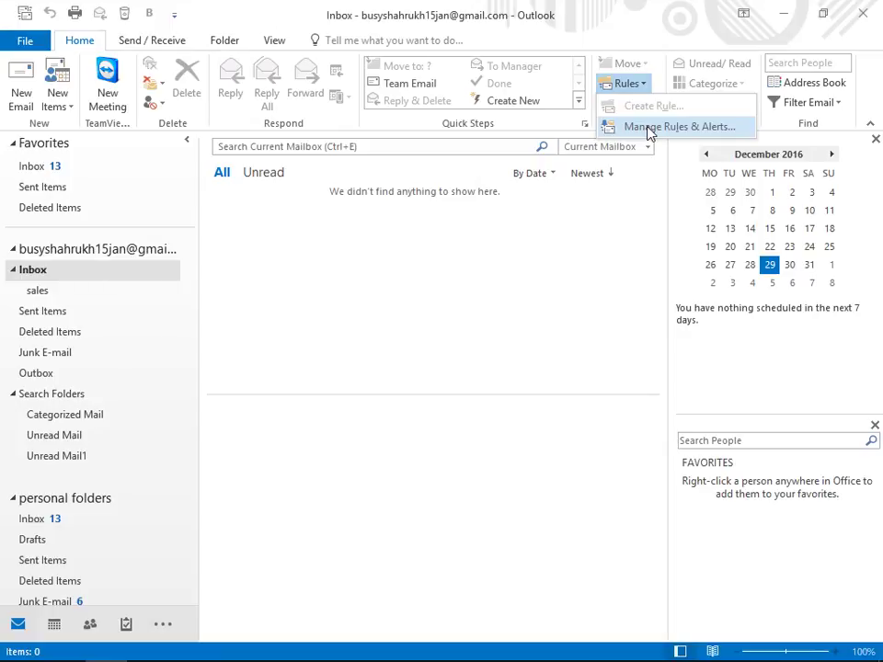
pyautogui.click(649, 127)
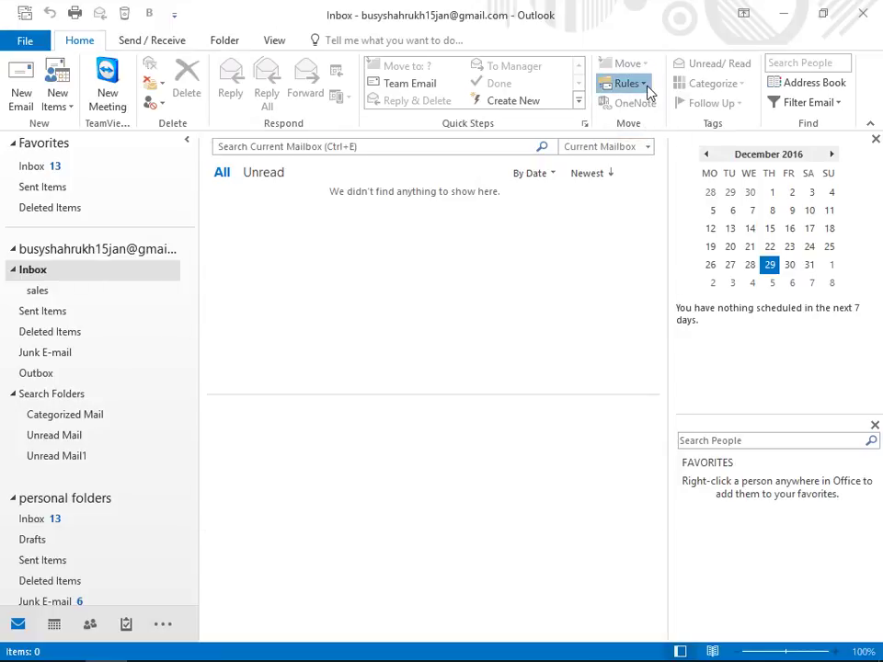
pyautogui.click(646, 90)
pyautogui.click(646, 129)
pyautogui.click(645, 90)
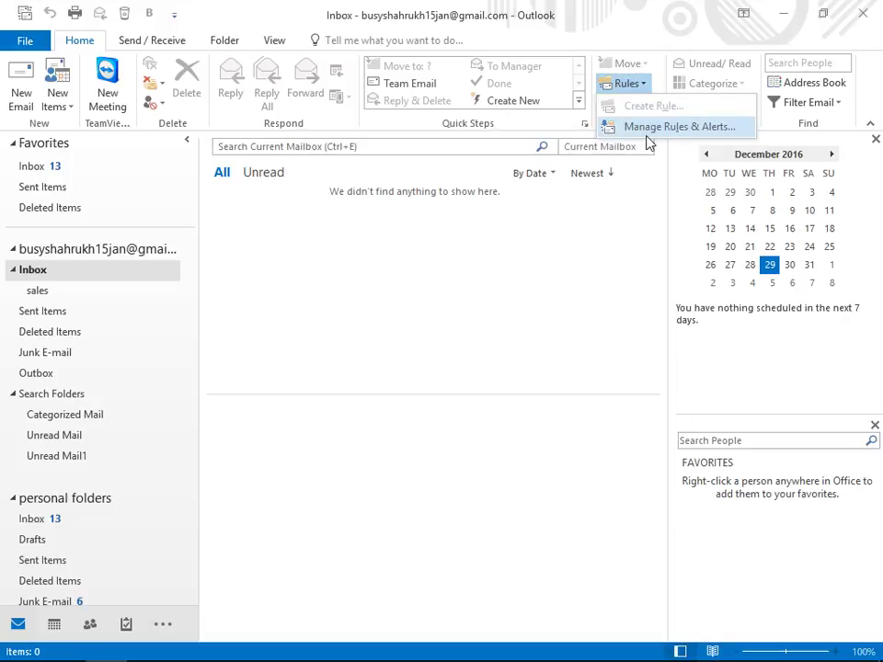
pyautogui.click(648, 133)
pyautogui.click(642, 90)
pyautogui.click(643, 129)
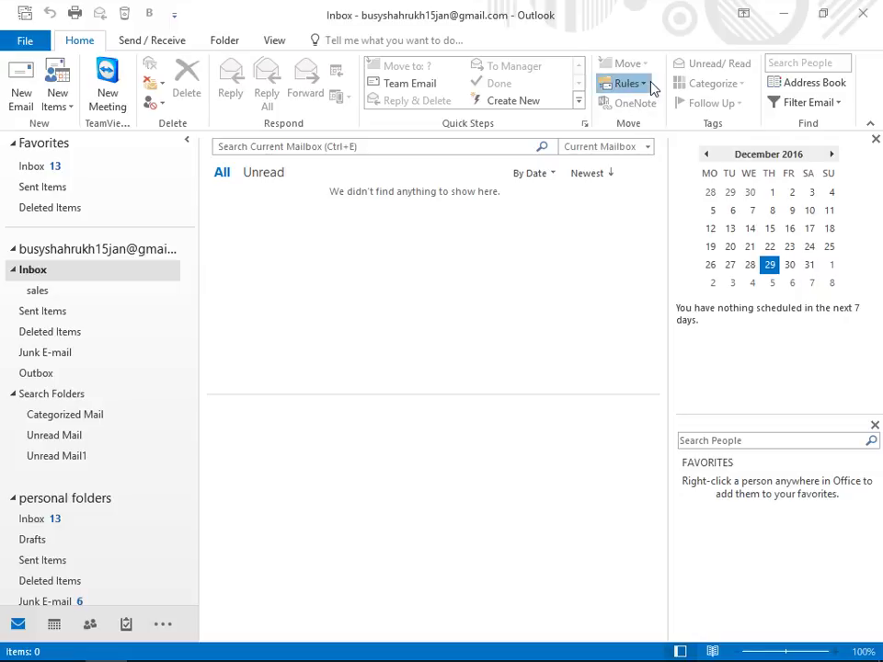
pyautogui.click(648, 87)
pyautogui.click(644, 131)
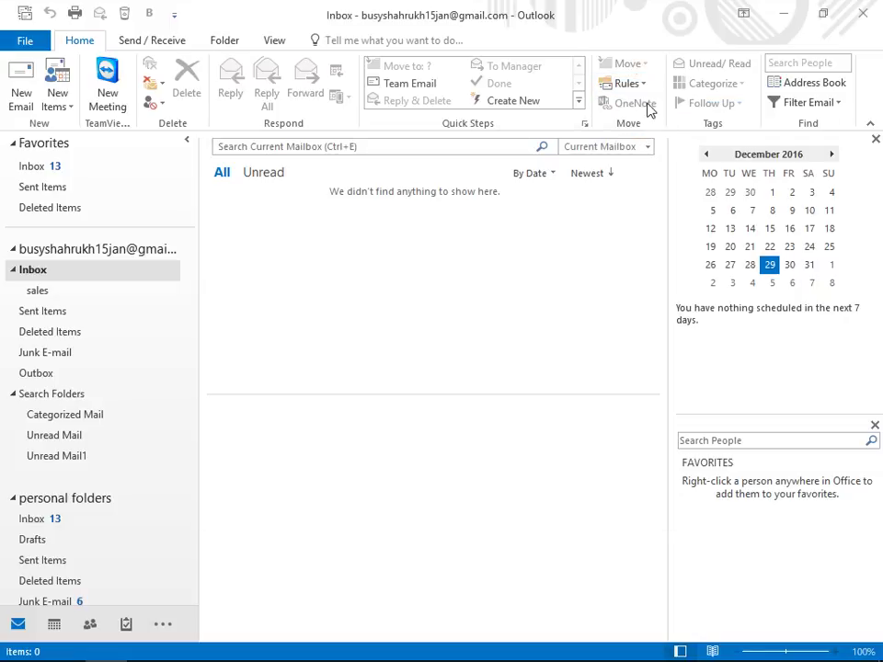
pyautogui.click(644, 89)
pyautogui.click(643, 124)
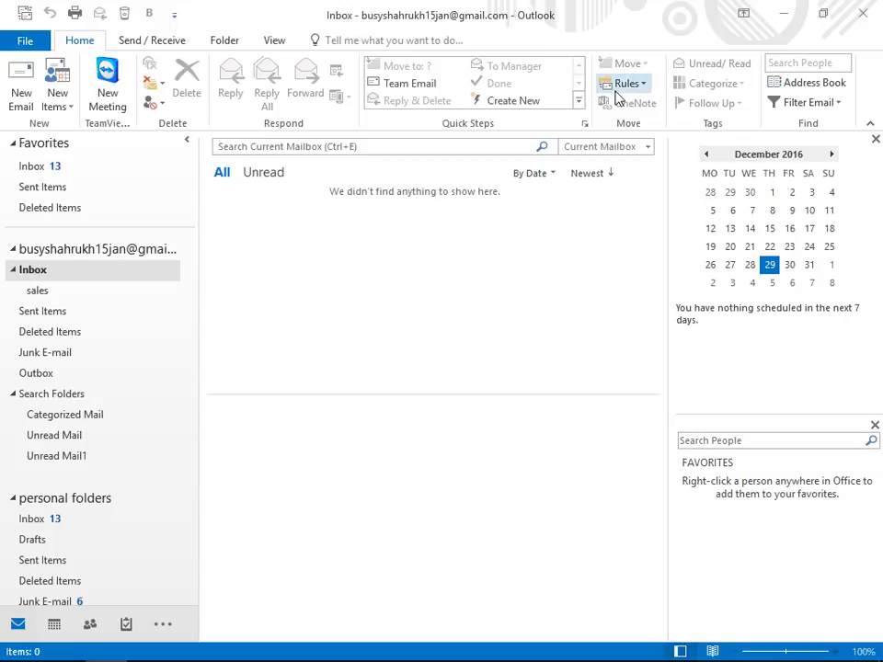
pyautogui.rightClick(616, 87)
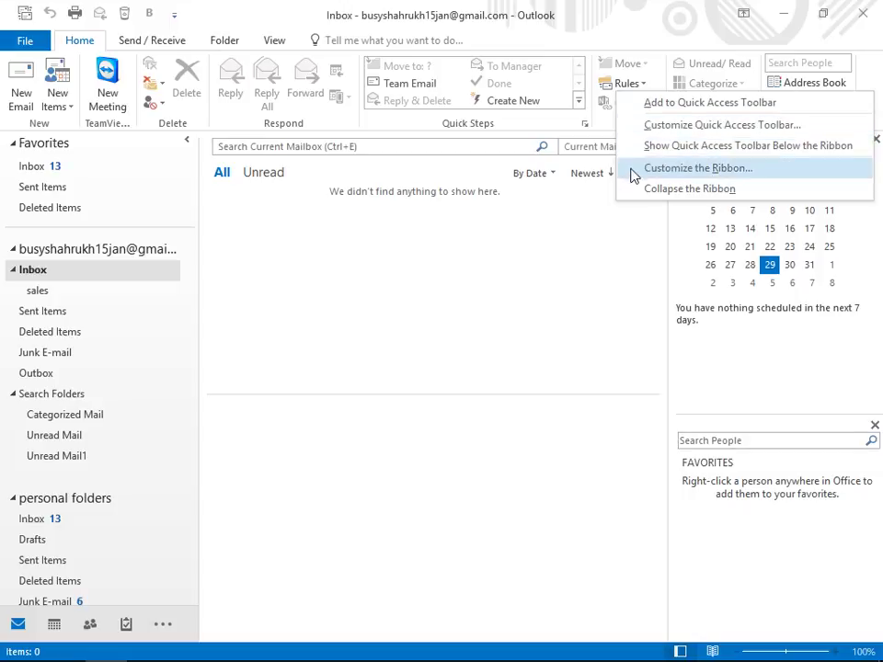
pyautogui.click(563, 229)
pyautogui.click(606, 89)
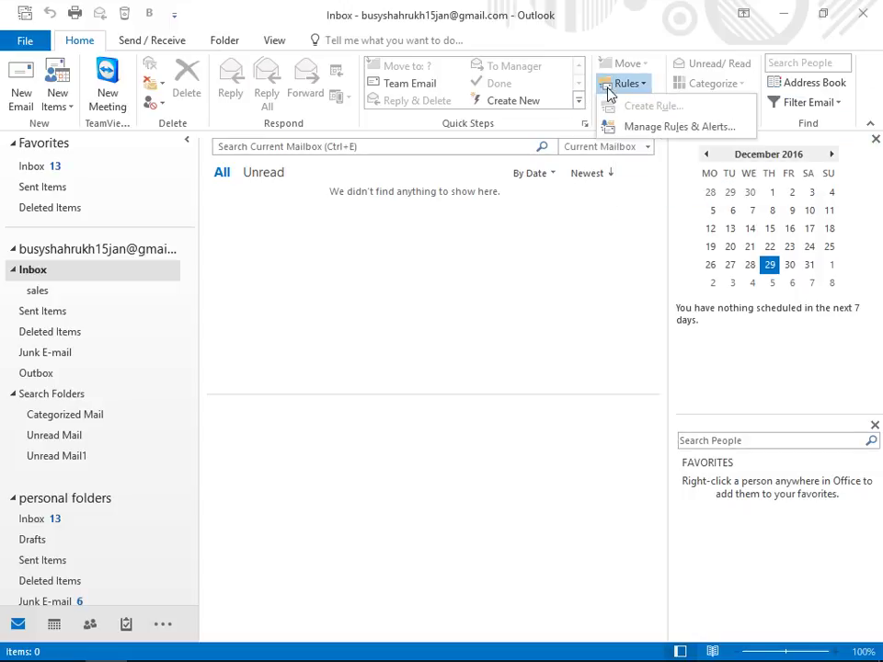
pyautogui.click(609, 132)
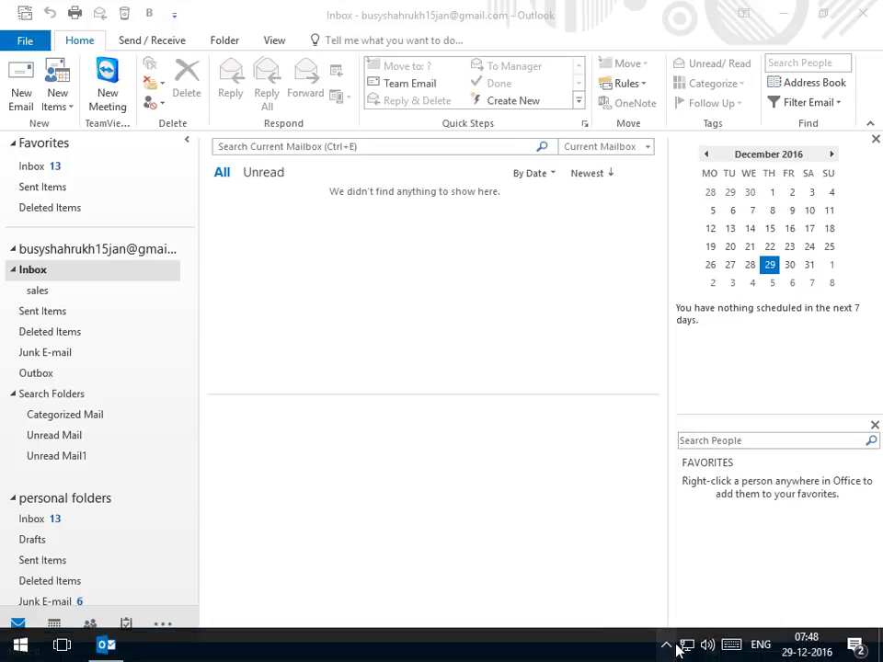
pyautogui.click(667, 644)
pyautogui.click(632, 575)
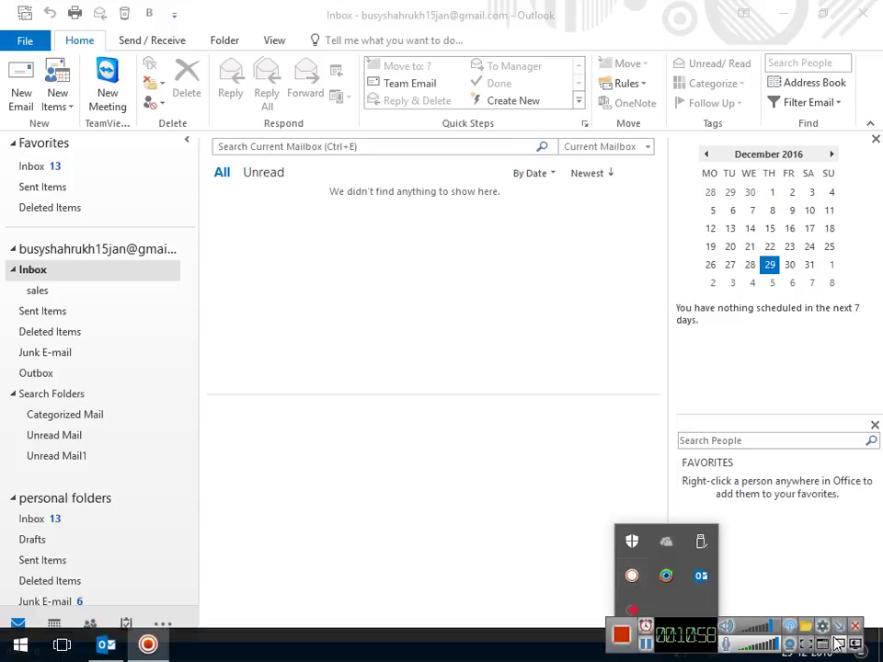